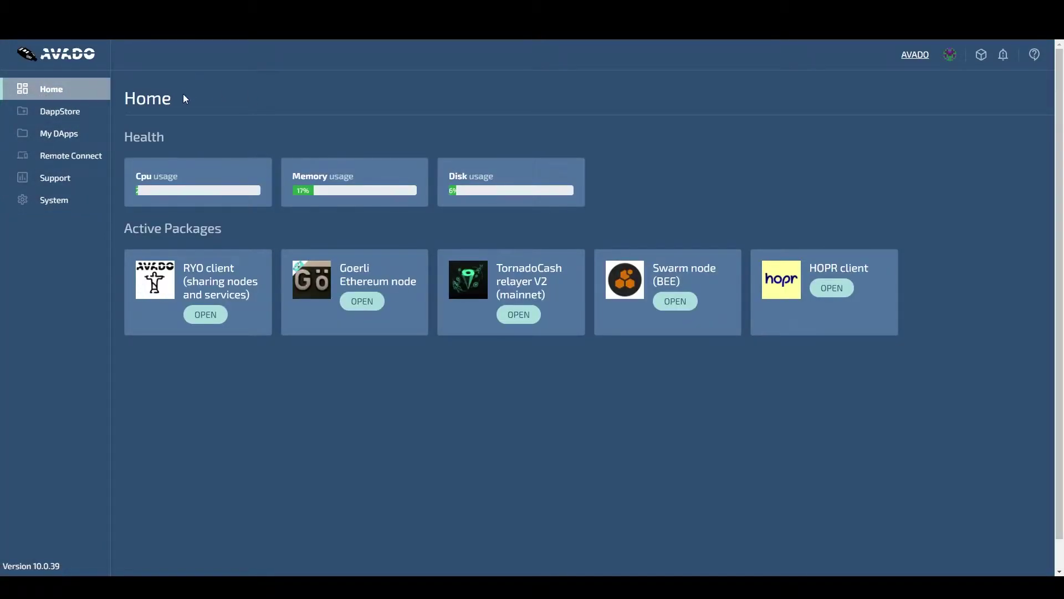
Install Gnosis Chain Validator, Gnosis Beacon Chain, then Gnosis GBC Key Generator 0.0.1 from the DappStore
left_click(77, 114)
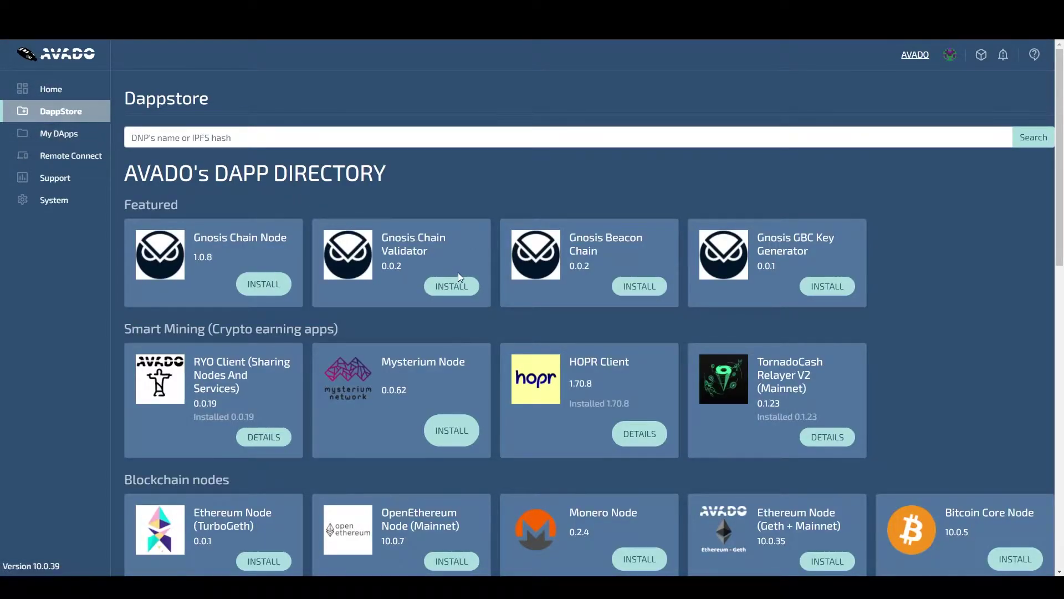
left_click(470, 287)
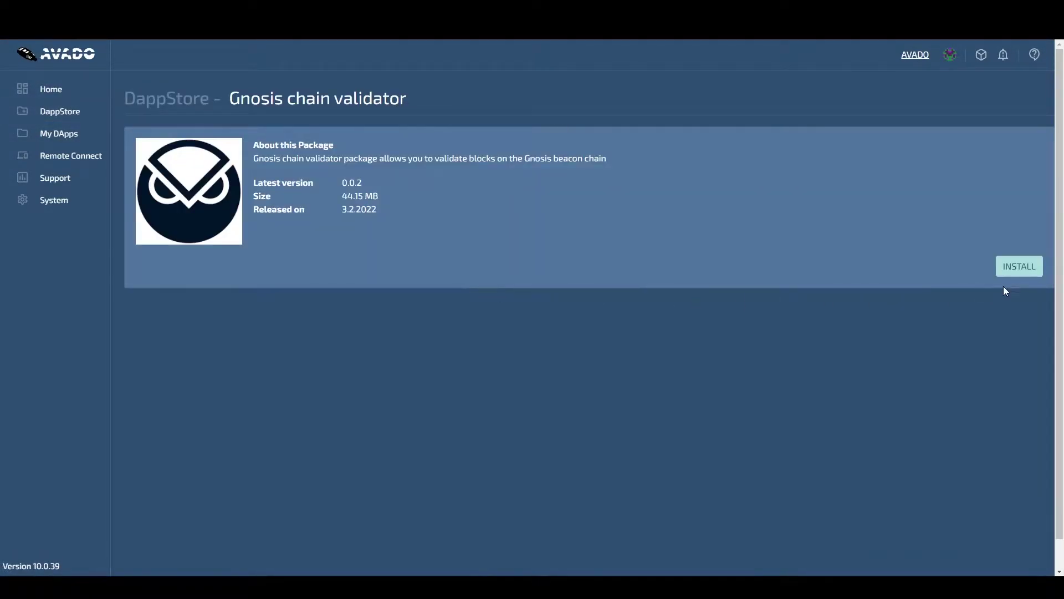
left_click(1020, 269)
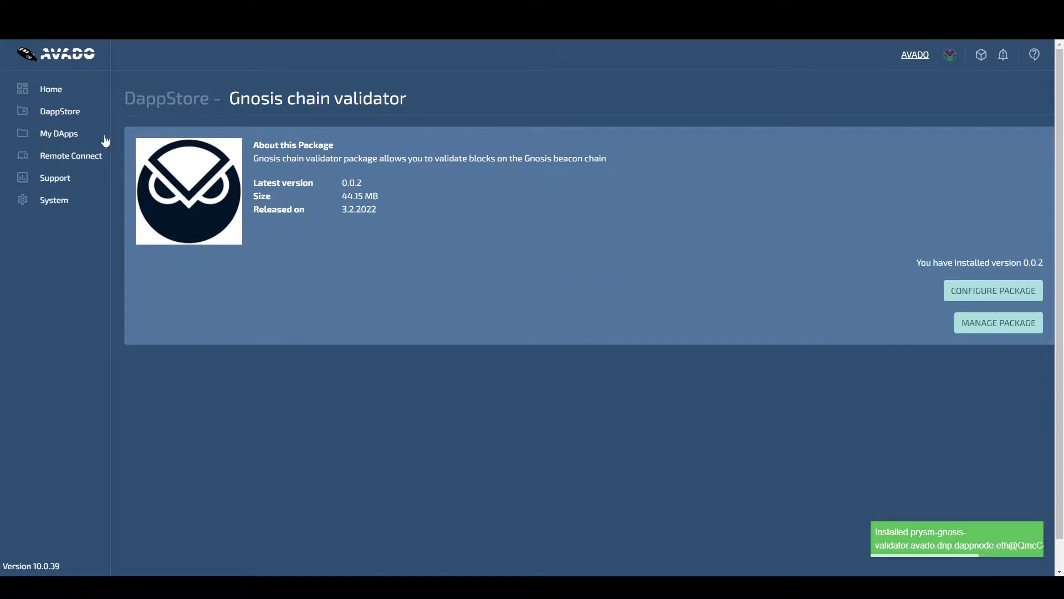
left_click(19, 114)
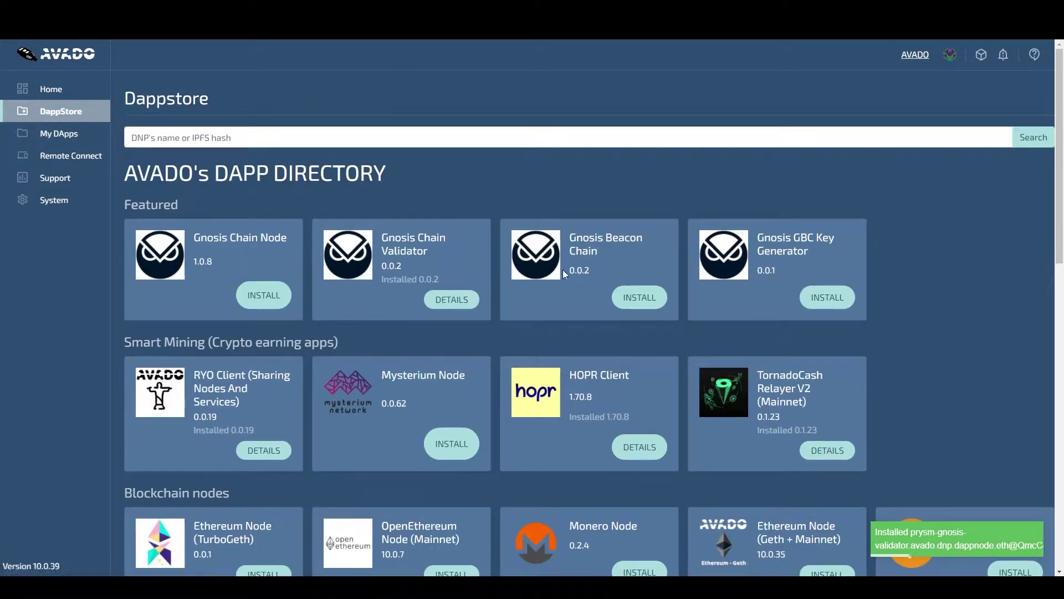
left_click(643, 291)
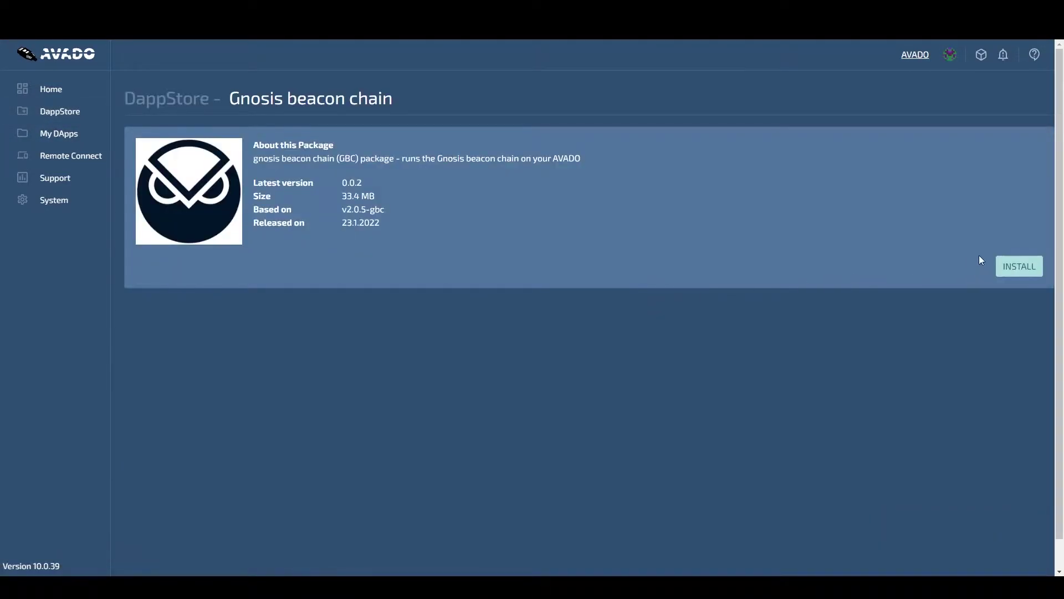
left_click(1012, 265)
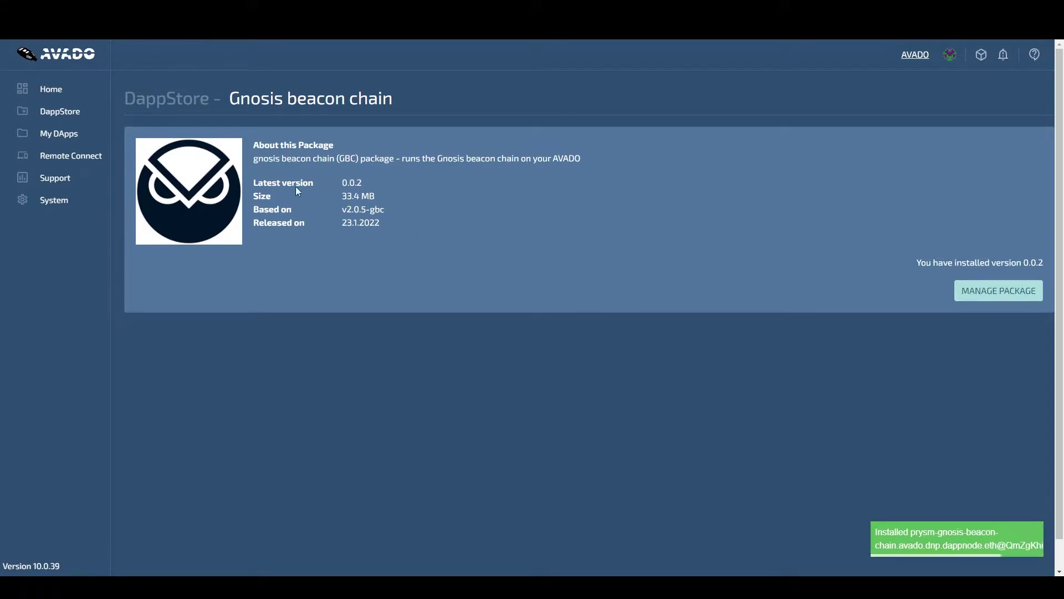
left_click(78, 114)
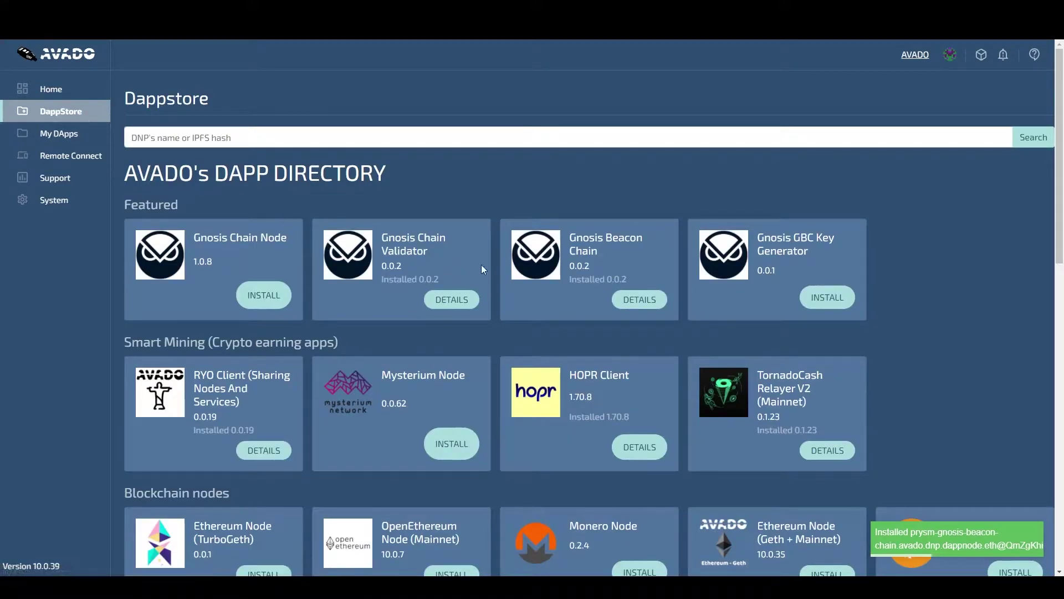
left_click(827, 298)
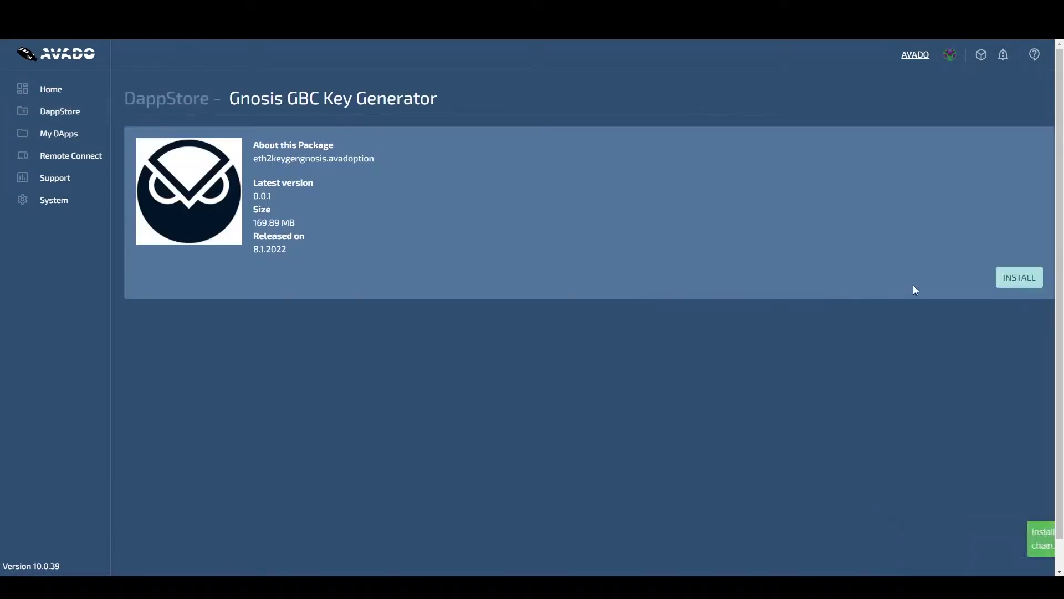
left_click(1021, 279)
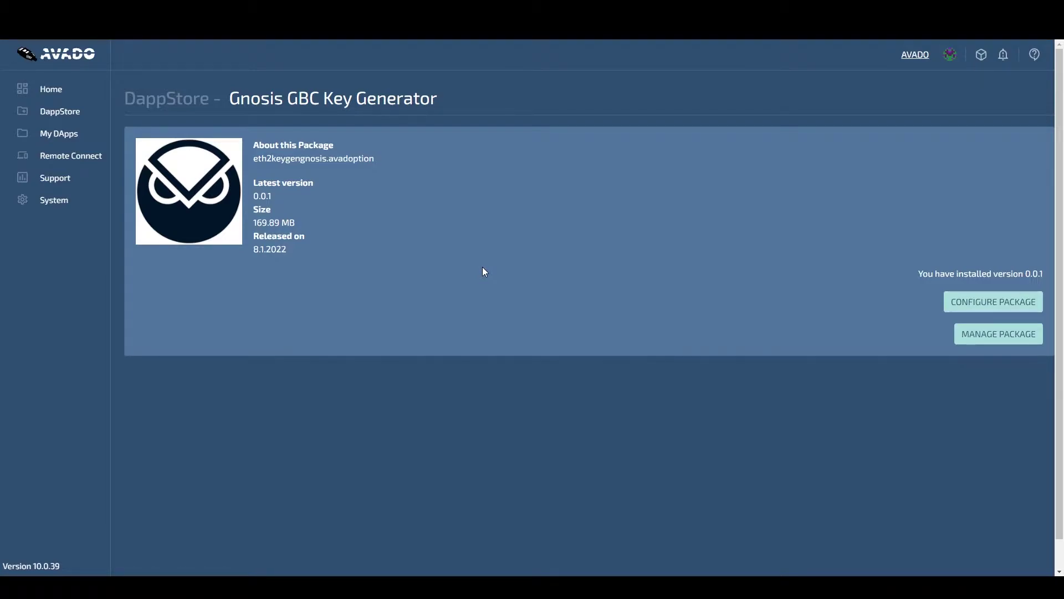
Open the Gnosis GBC Key Generator's configuration page from the DappStore
left_click(166, 98)
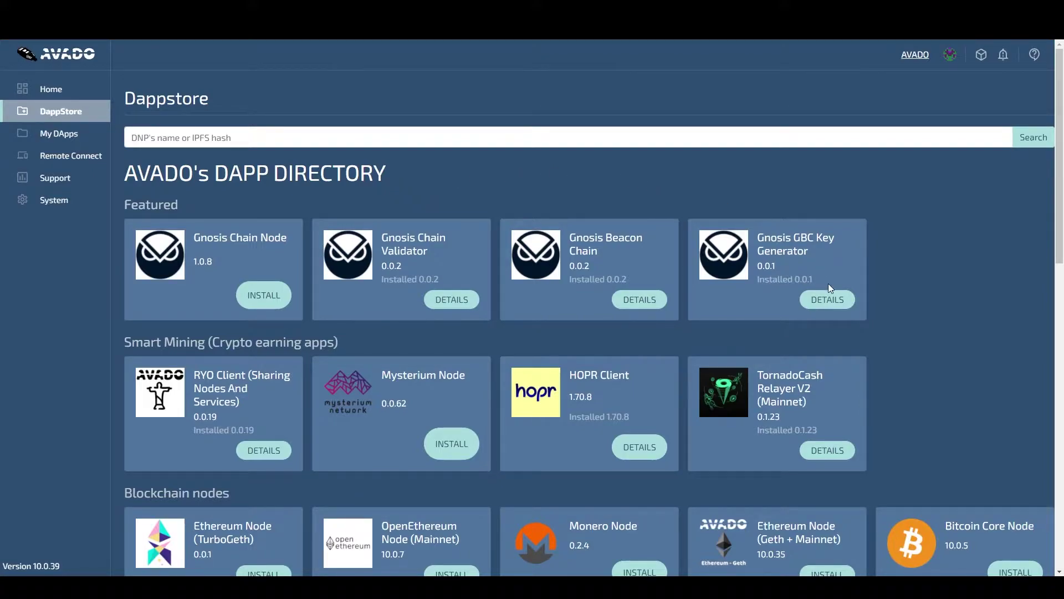
left_click(829, 301)
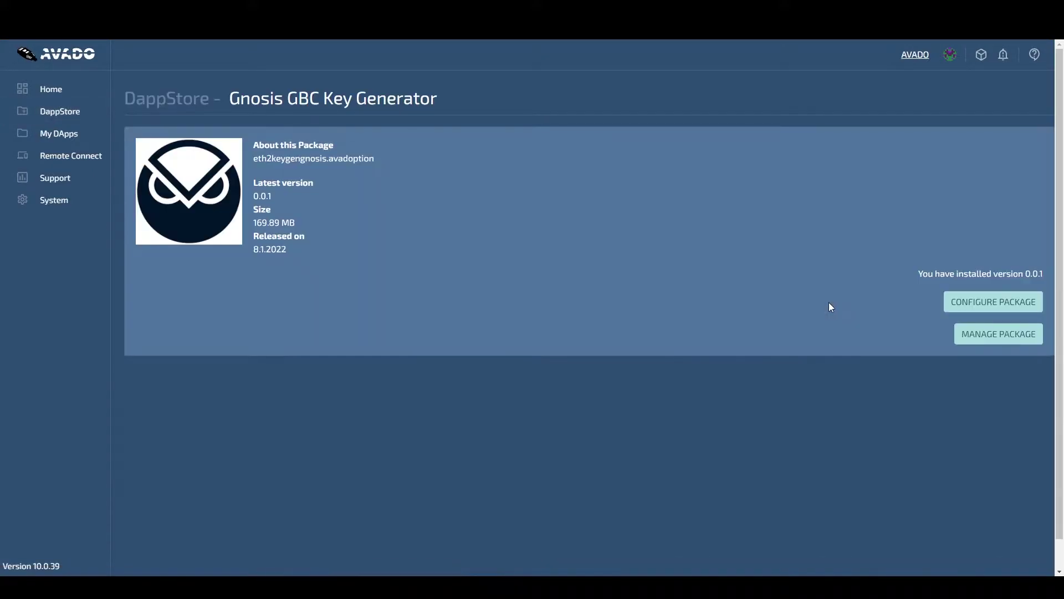
left_click(960, 301)
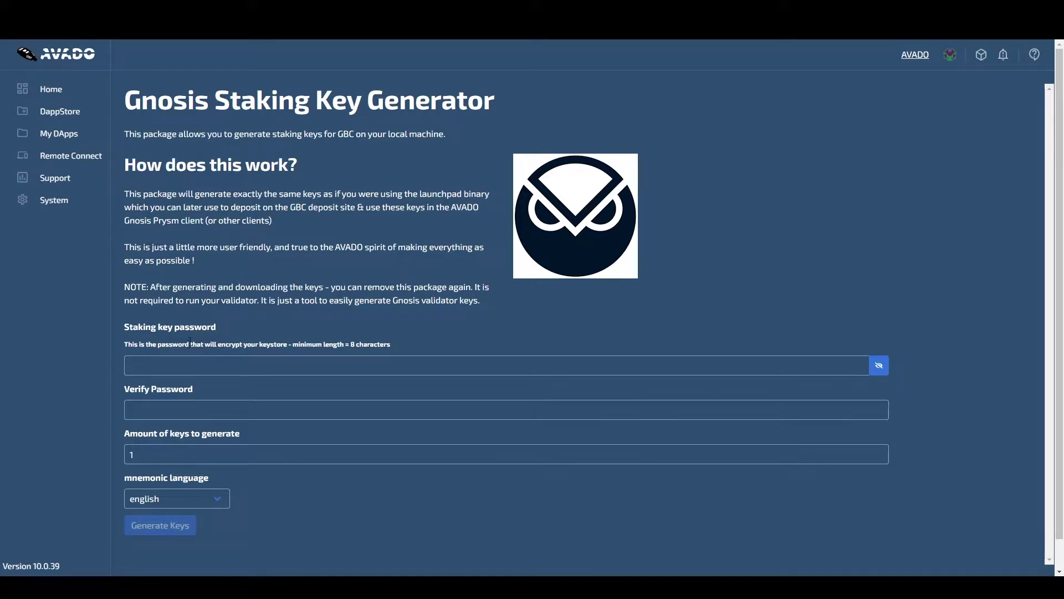
Enter and verify the key password, then generate one staking key
left_click(175, 365)
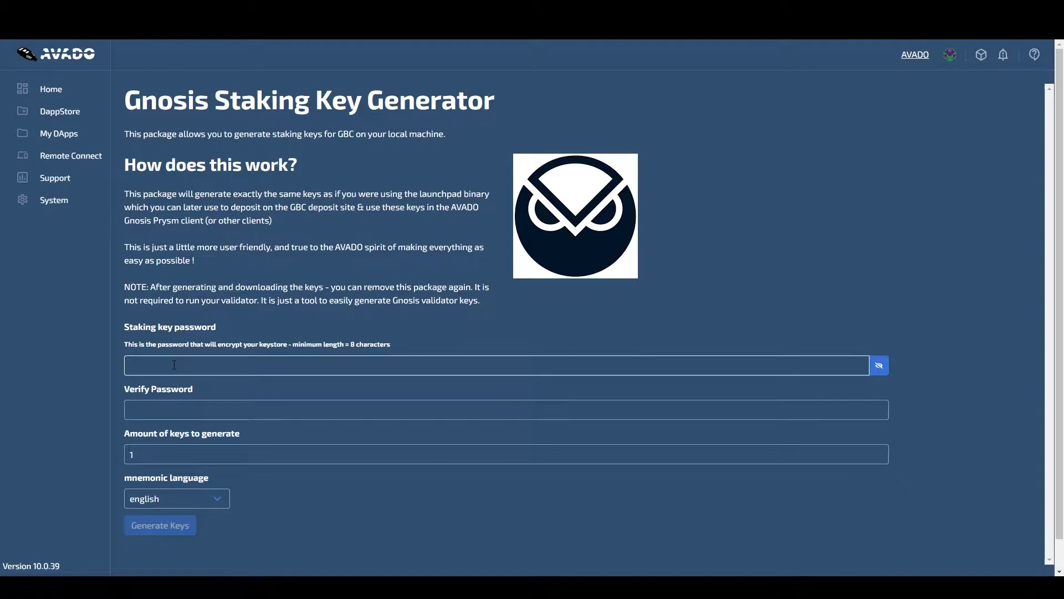
type("•••••••••")
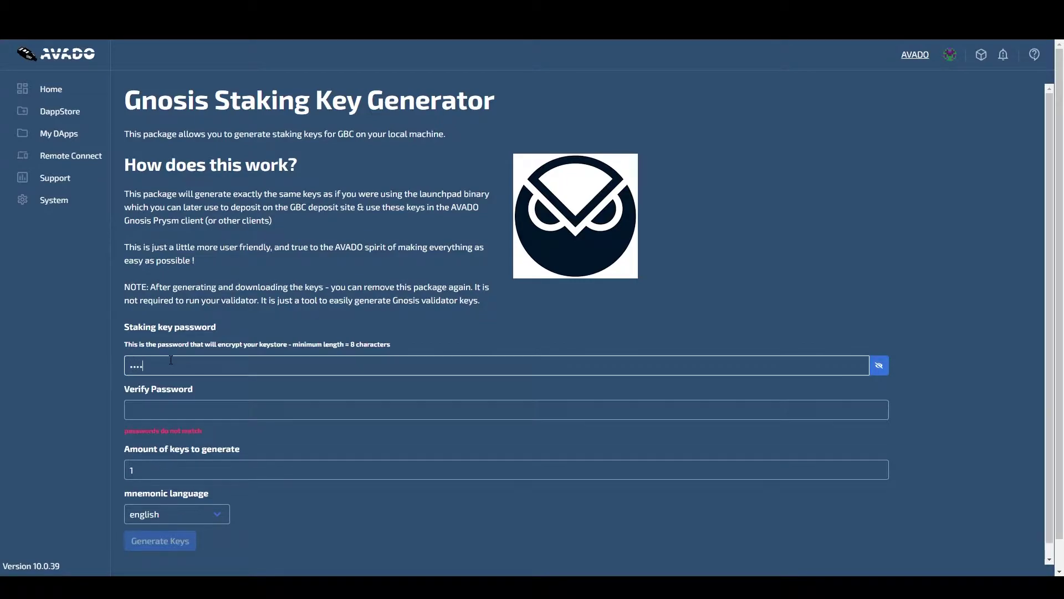
type("•••••••")
left_click(148, 411)
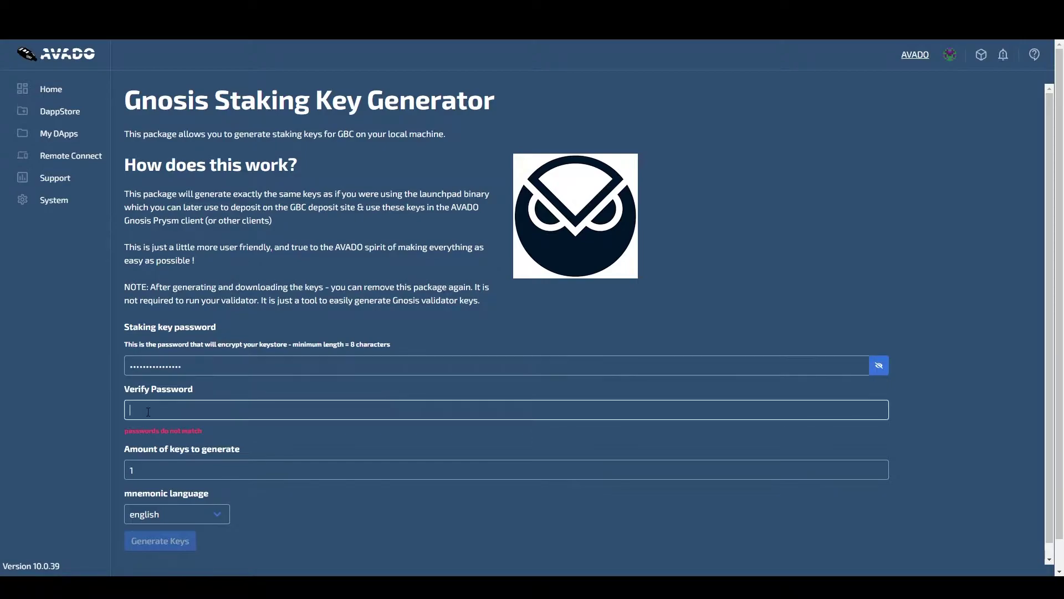
type("••••••••••••••••")
left_click(2, 410)
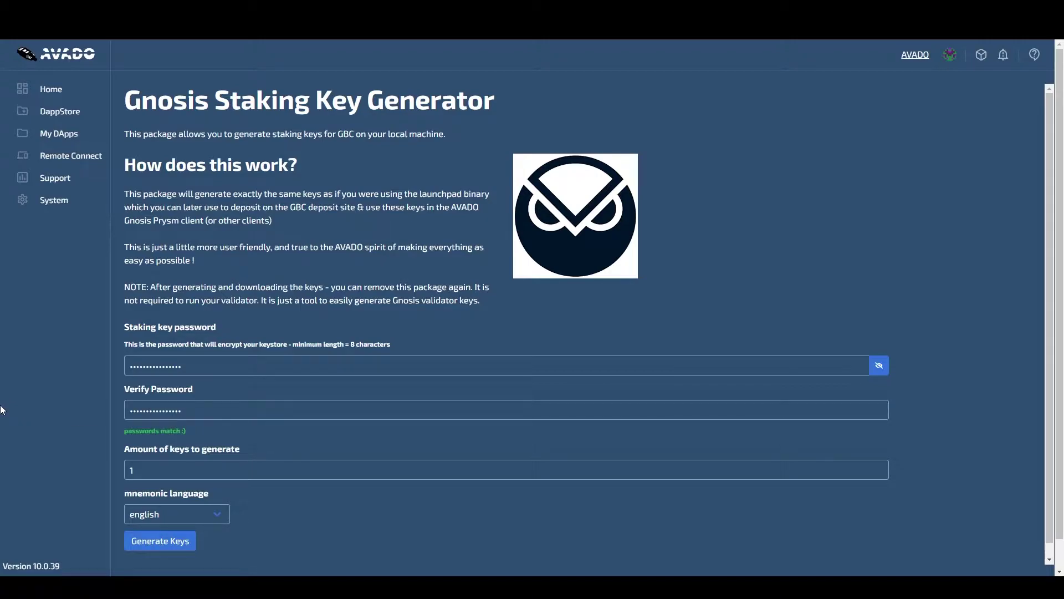
left_click(175, 551)
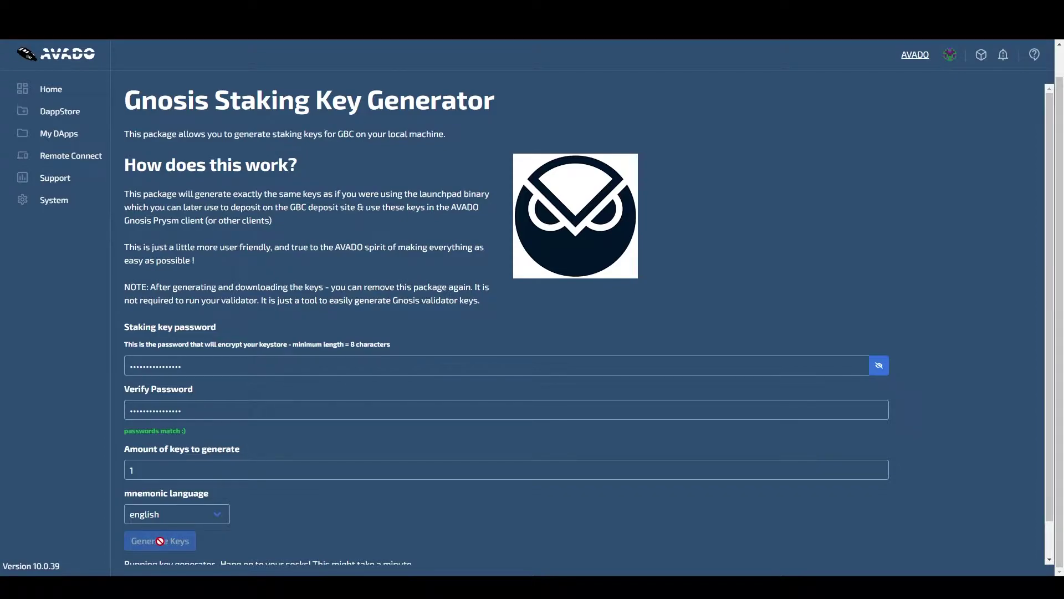
scroll(160, 541, "down", 1)
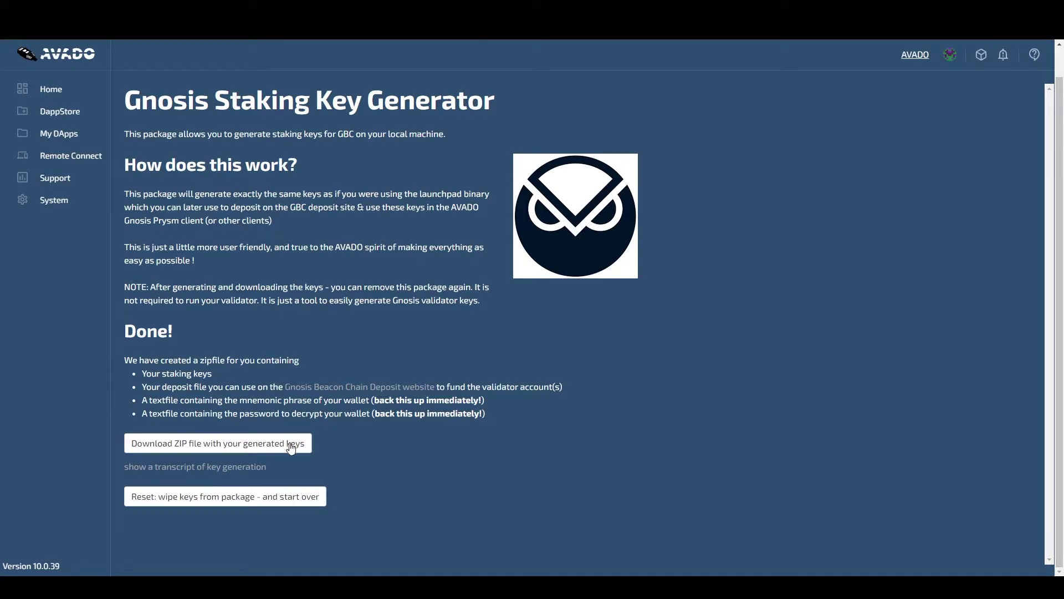
Download validator_keys.tar.gz, reset the generator, and remove the Key Generator package
left_click(291, 448)
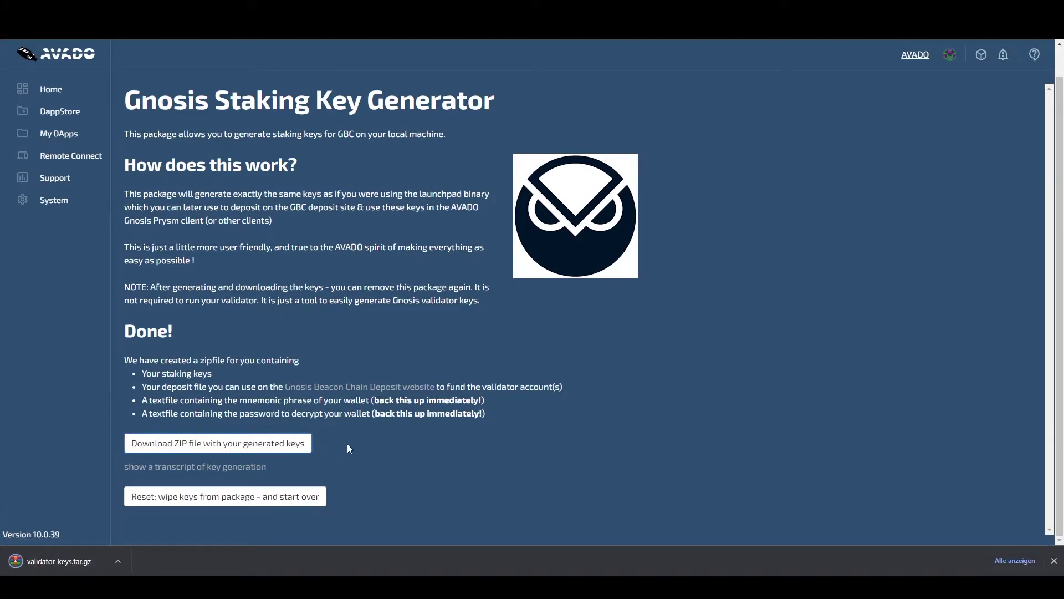
left_click(277, 497)
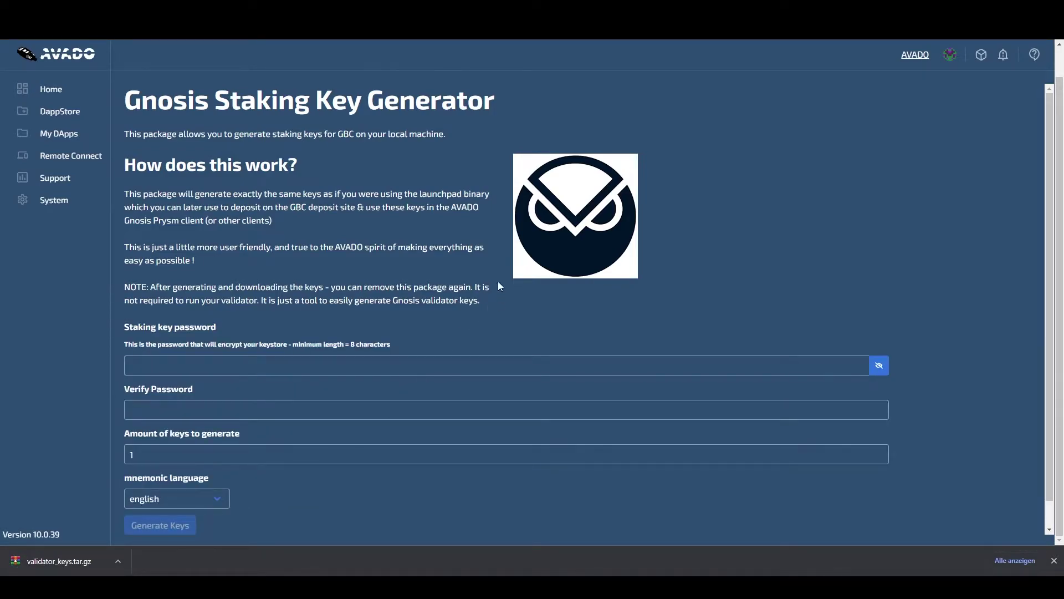
left_click(50, 111)
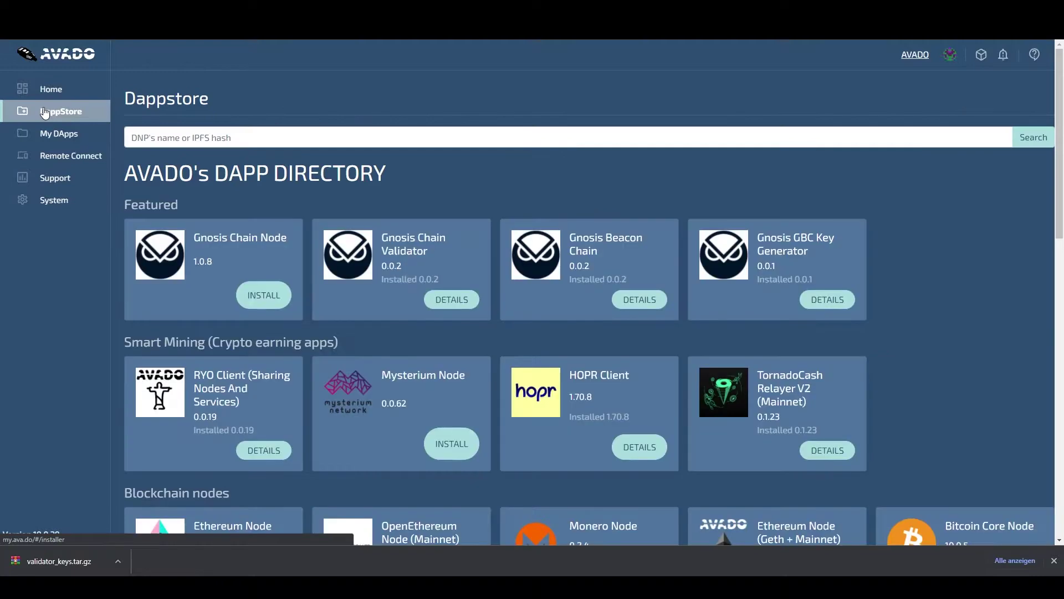
left_click(840, 311)
left_click(977, 333)
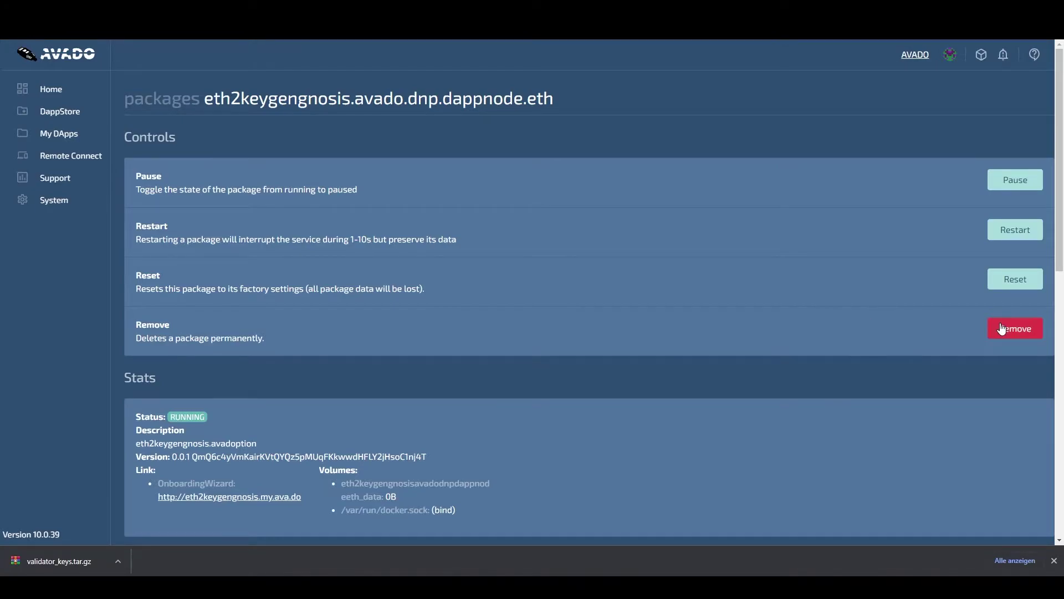
left_click(1002, 329)
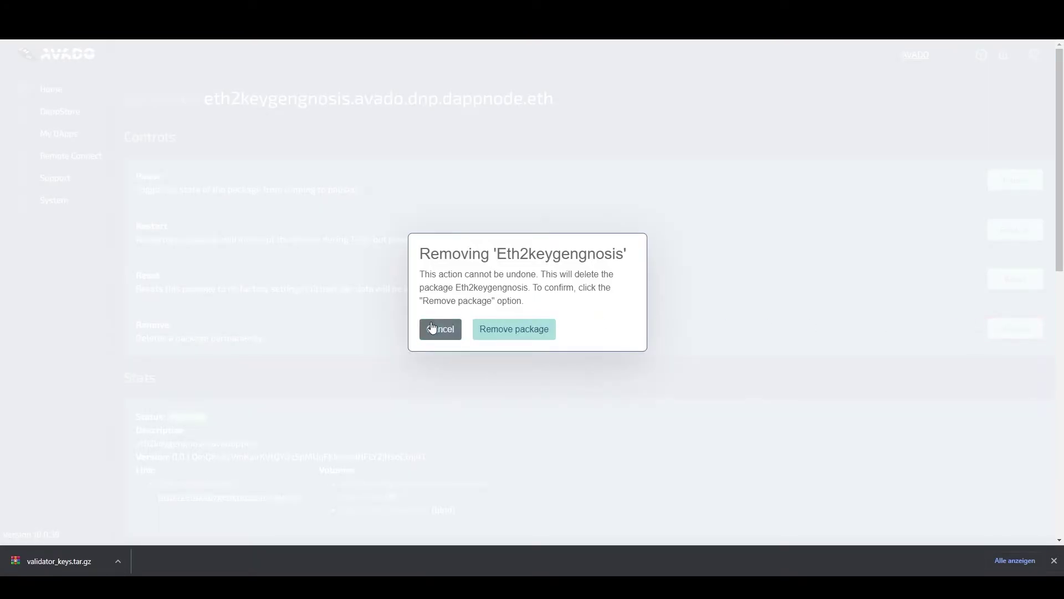
left_click(514, 331)
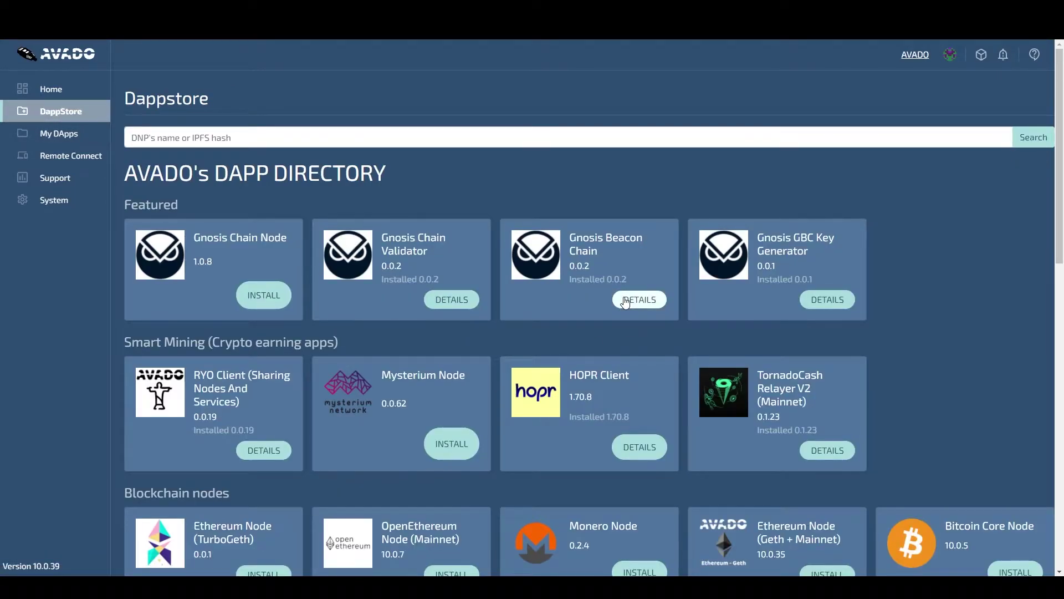
left_click(626, 300)
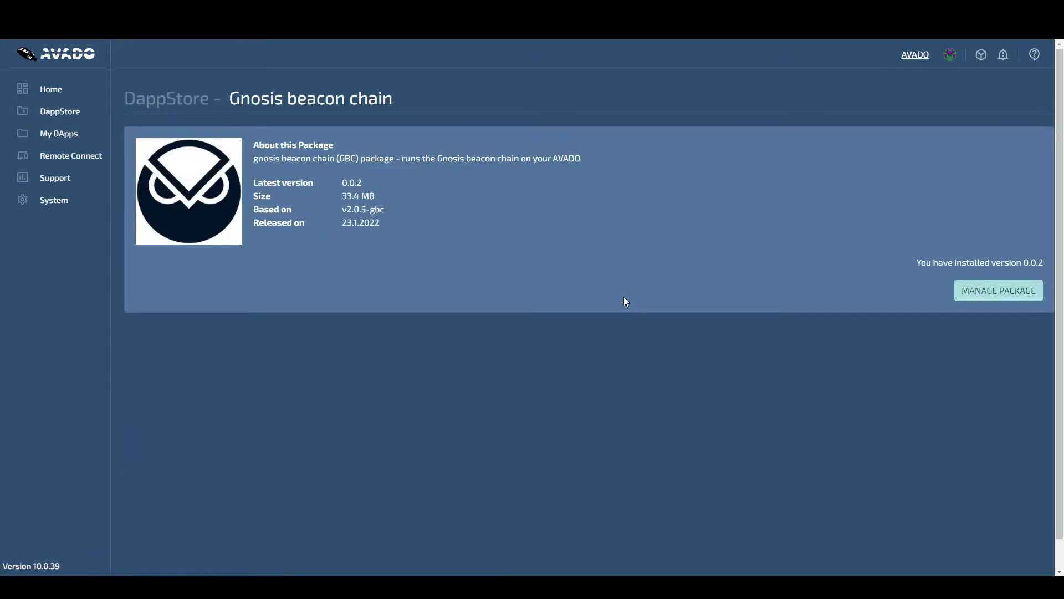
left_click(986, 294)
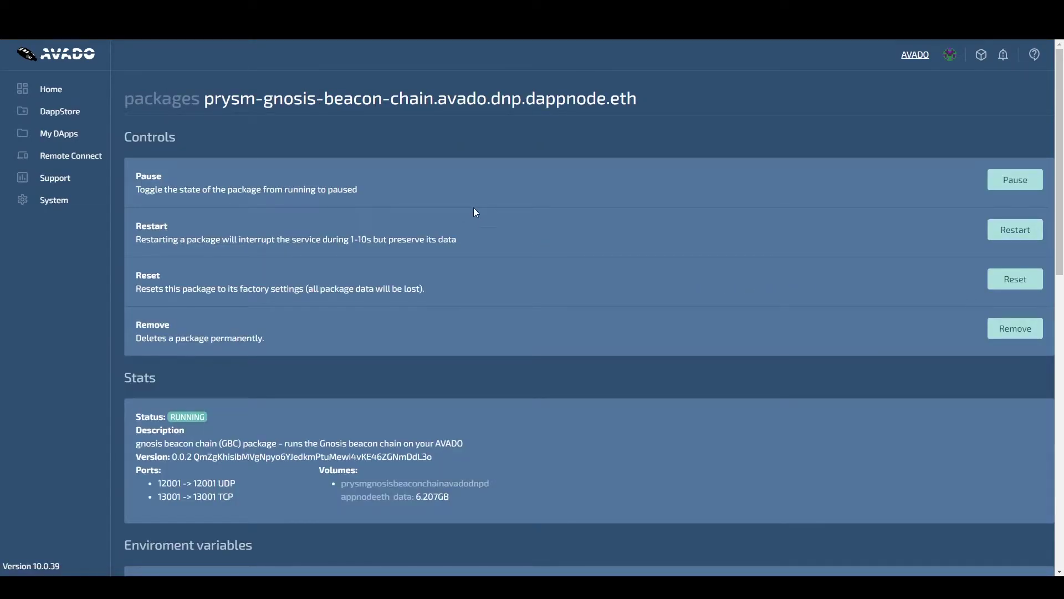
scroll(474, 210, "down", 8)
scroll(474, 220, "down", 5)
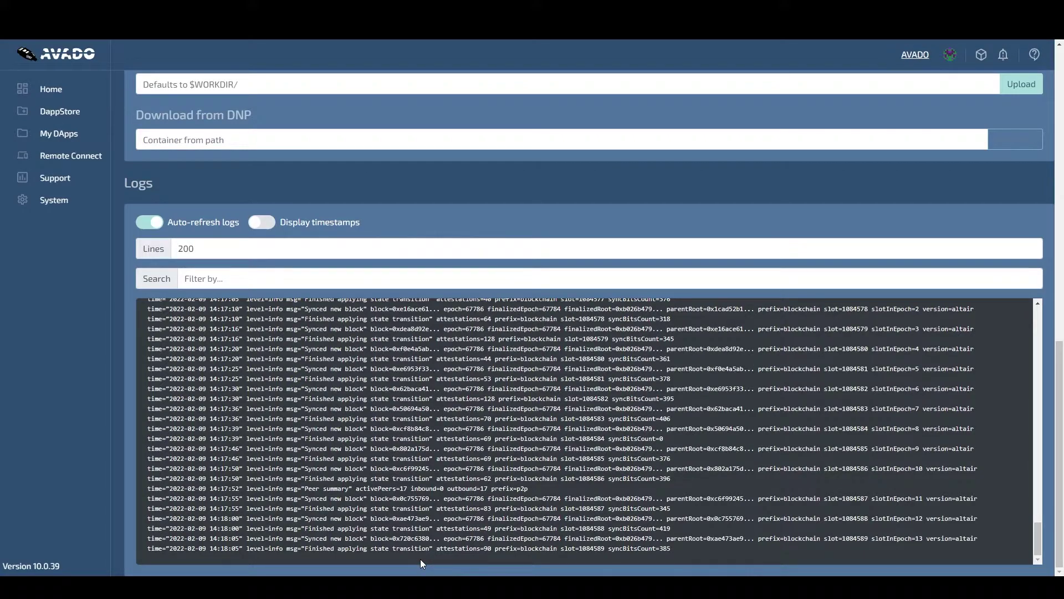
left_click(60, 111)
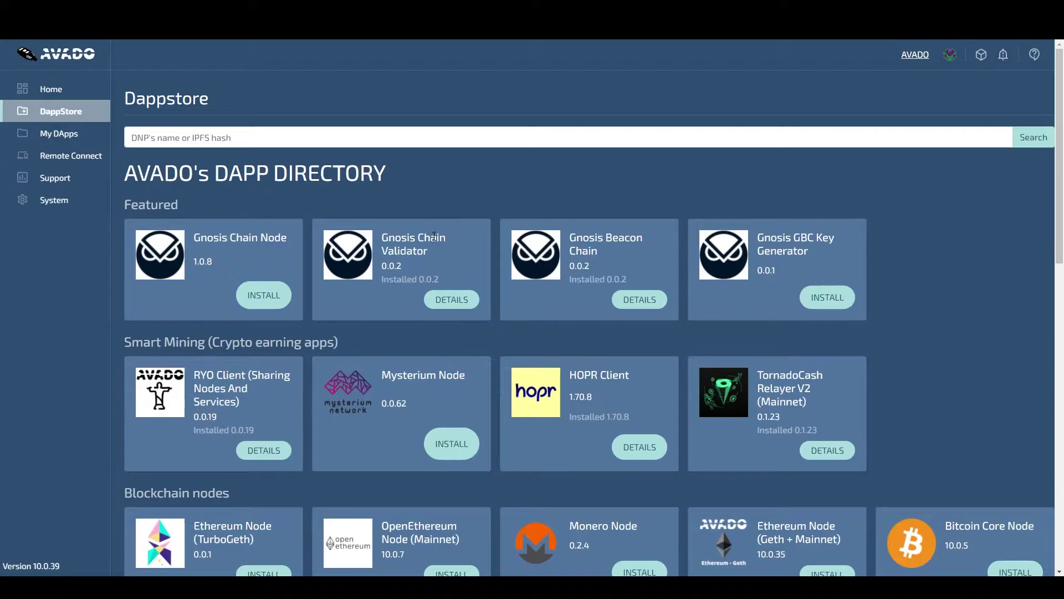
Open the Gnosis Chain Validator's configuration page showing the Prysm setup disclaimer
left_click(450, 299)
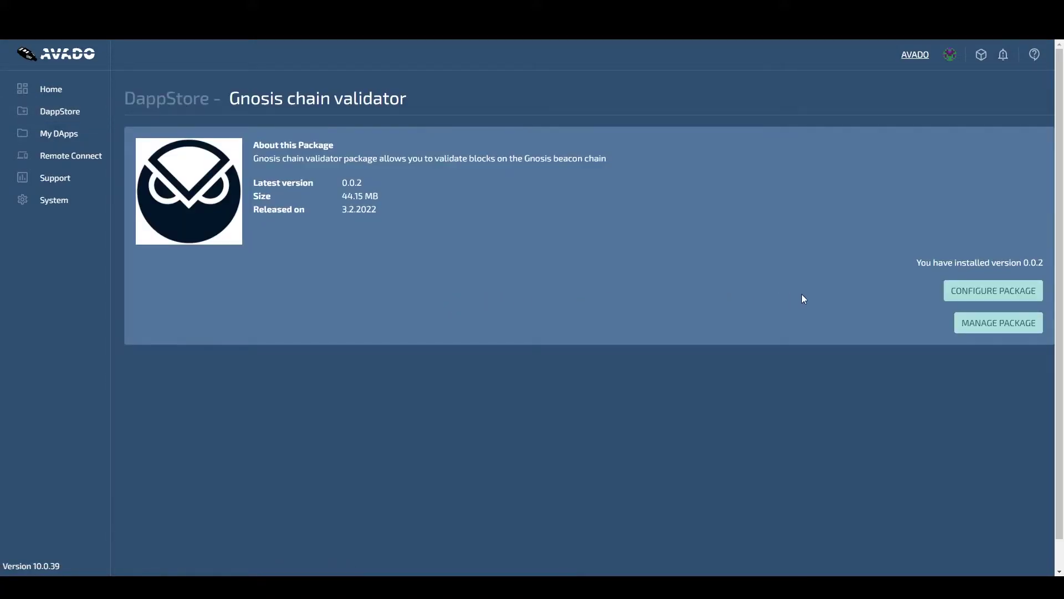
left_click(978, 292)
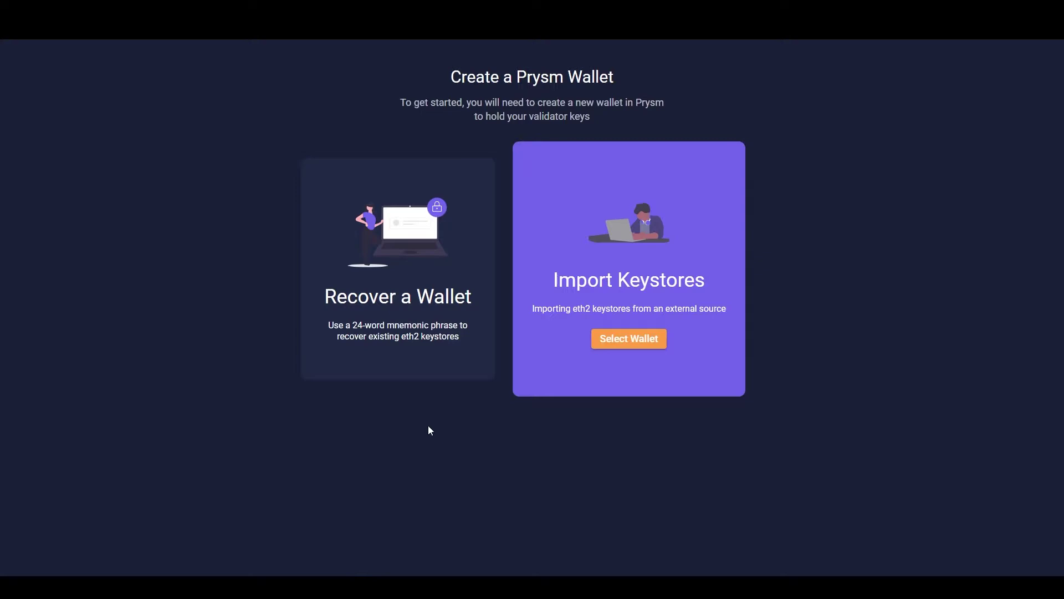
Import keystore-m_12381_3600_0_0_0-1644416710.json and unlock it with its keystore password
left_click(635, 339)
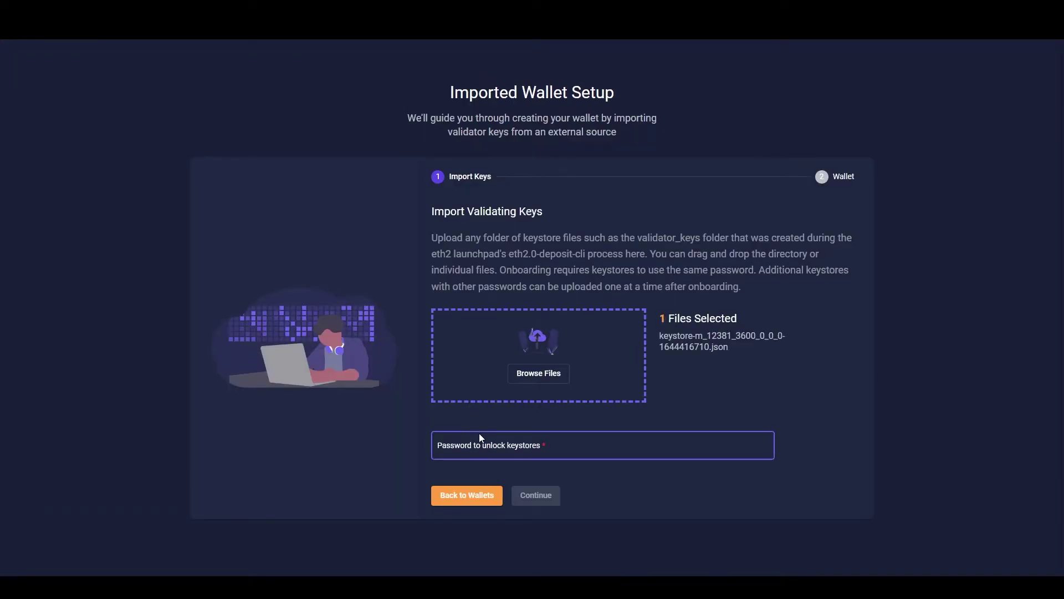
left_click(482, 440)
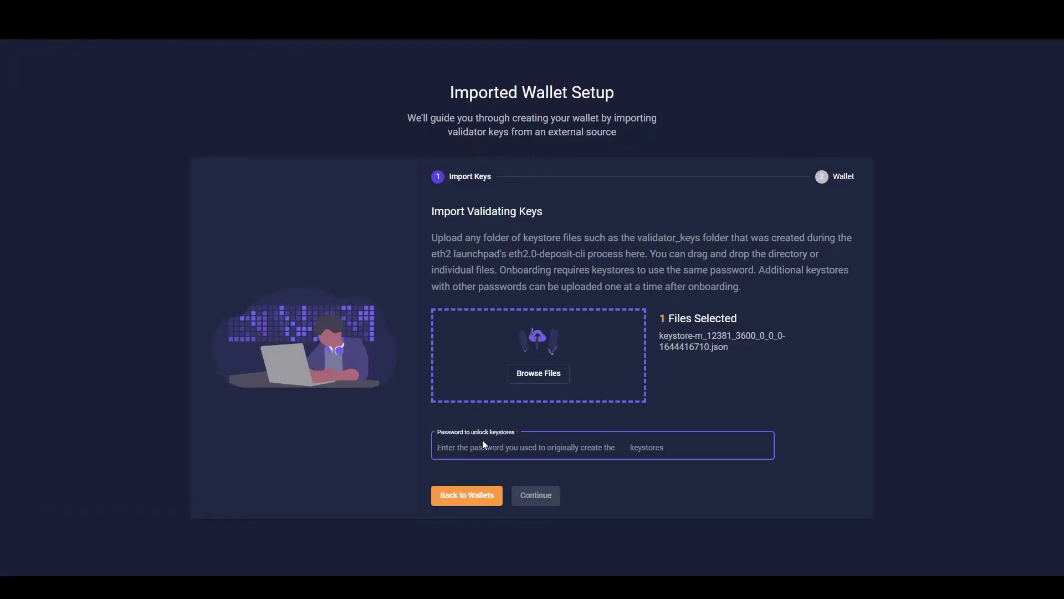
type("****")
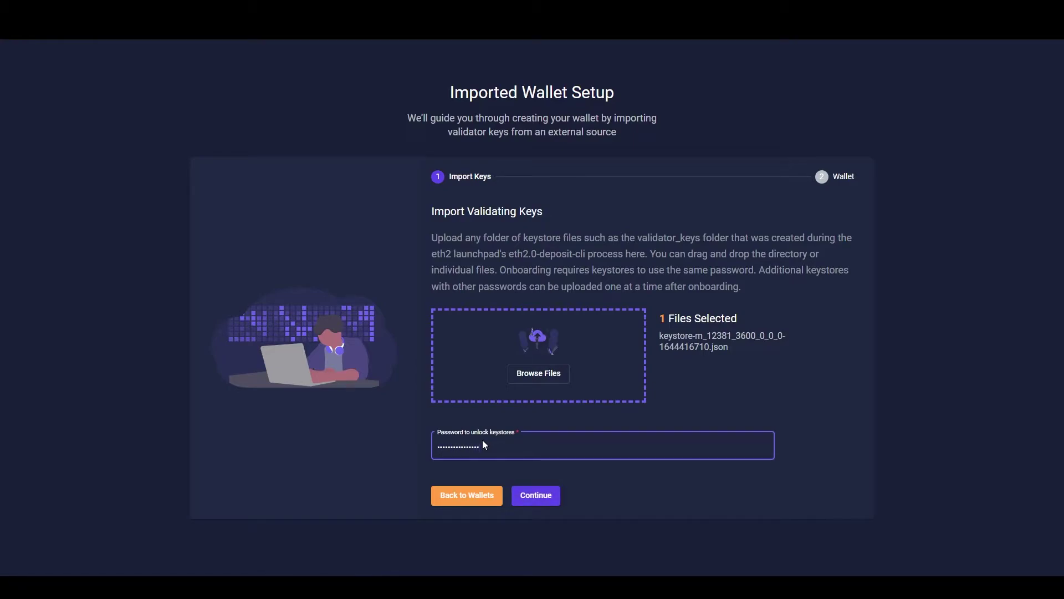
left_click(281, 412)
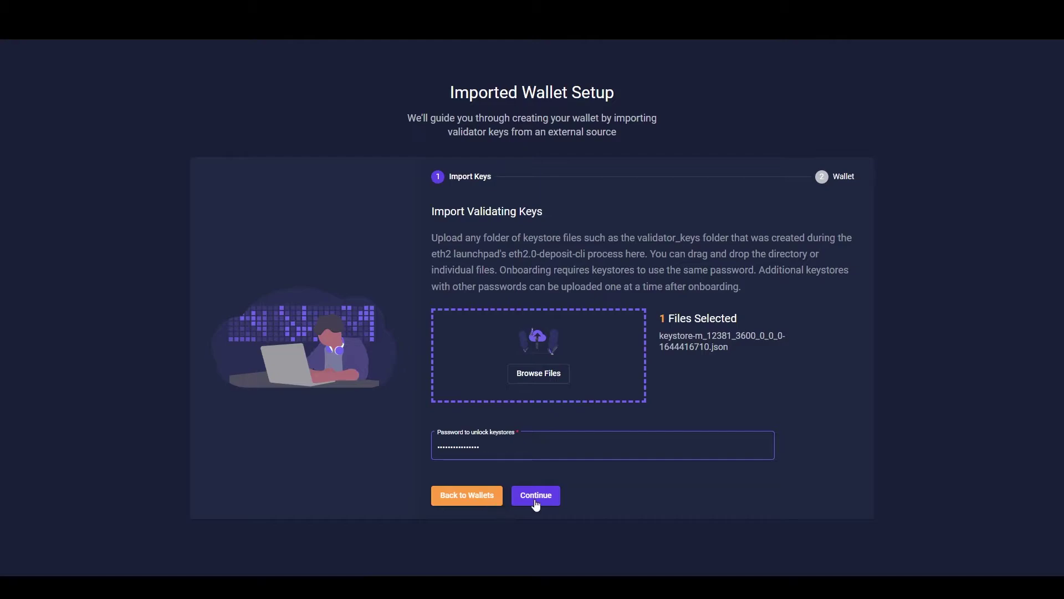
left_click(535, 495)
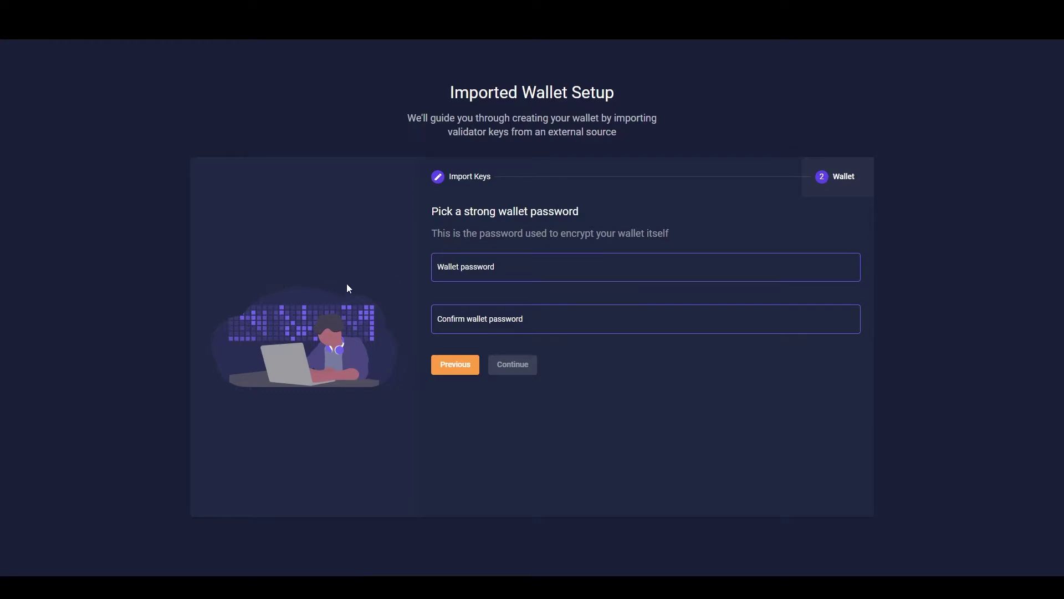
Set and confirm the Prysm wallet password, then create the imported wallet
left_click(480, 261)
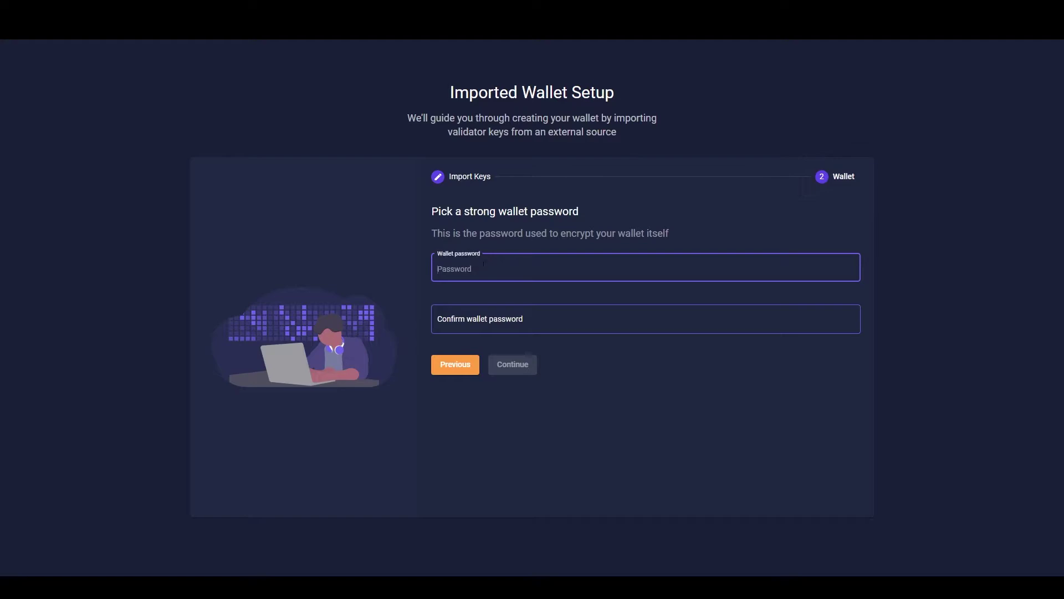
type("****")
left_click(440, 314)
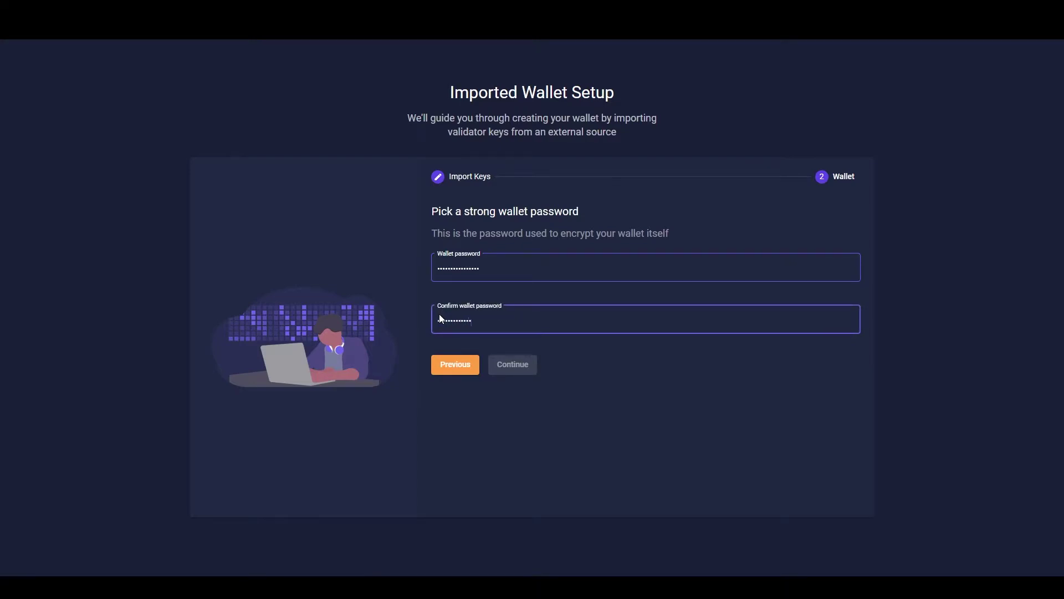
left_click(513, 364)
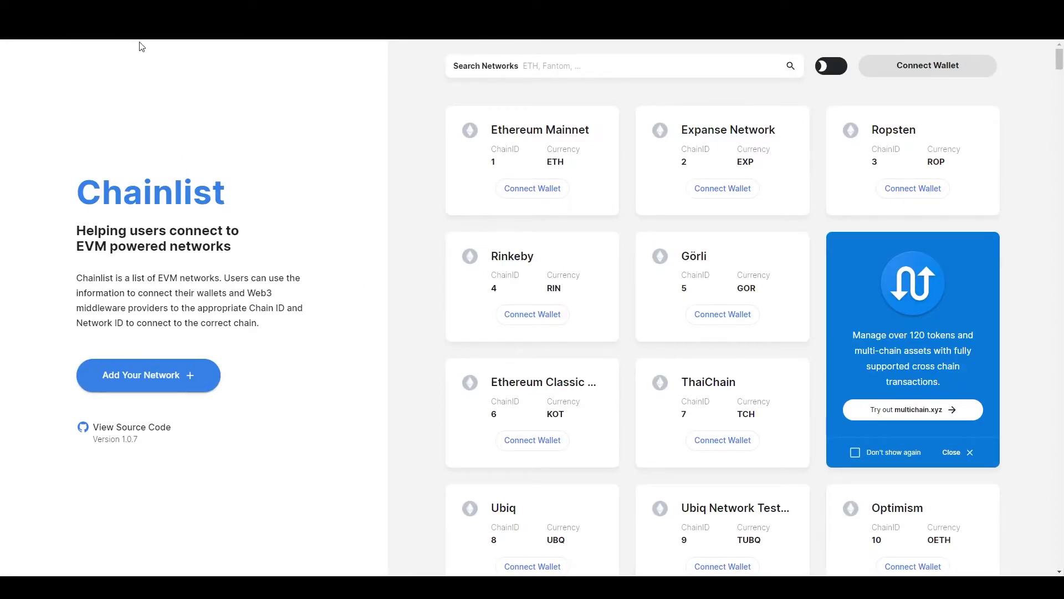
Search Chainlist for 'Gnosis' and connect the MetaMask account to the site
left_click(542, 67)
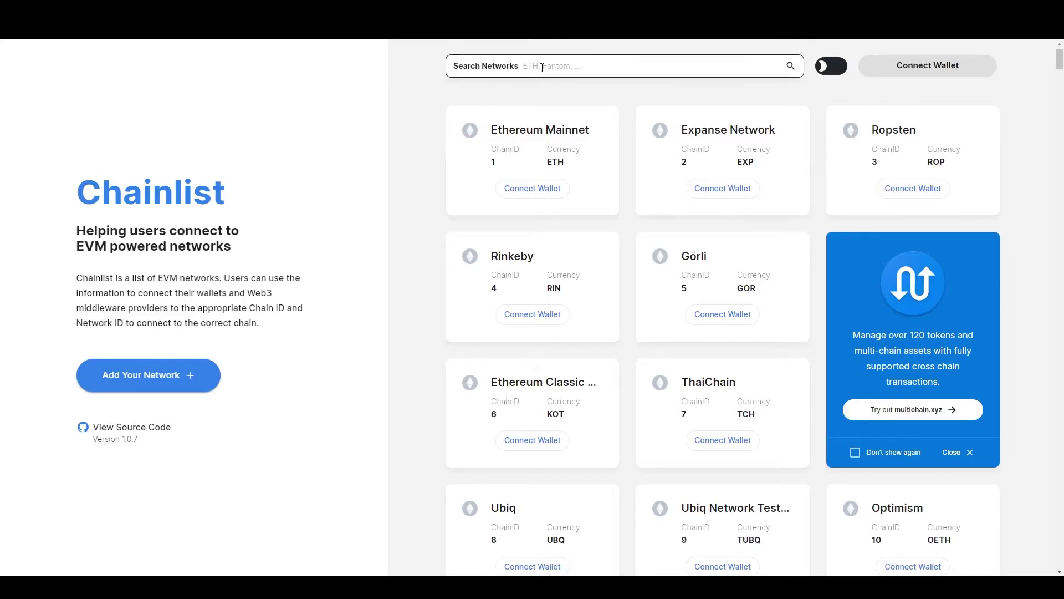
left_click(542, 67)
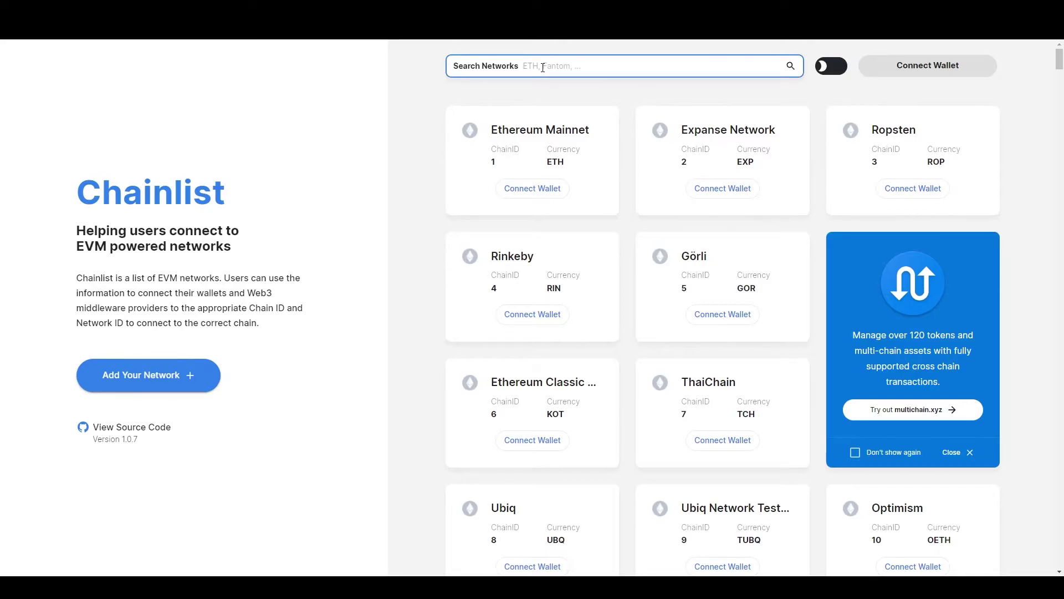
type("Gnosis")
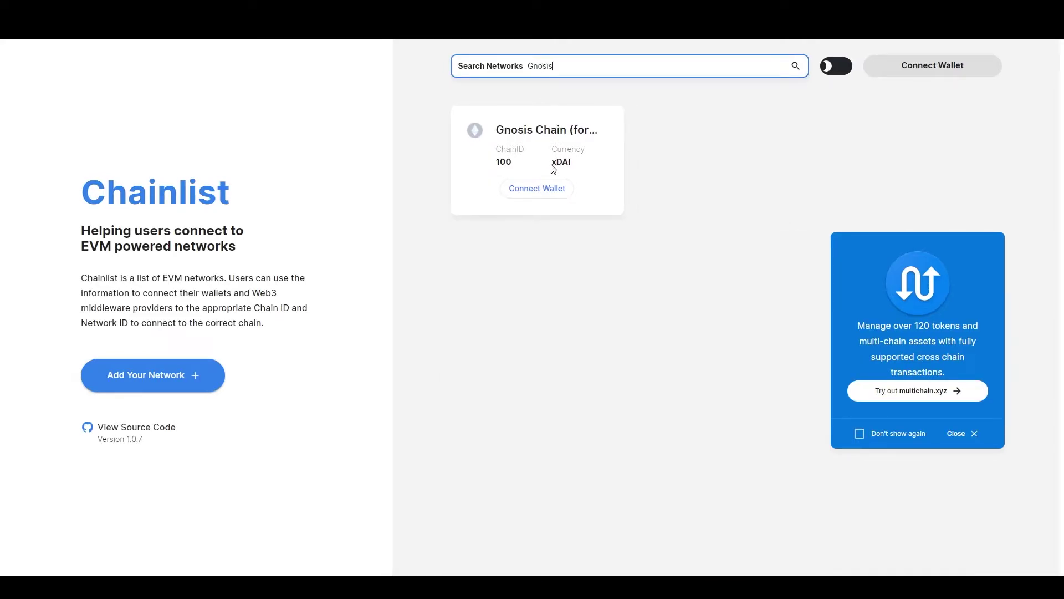
left_click(561, 144)
left_click(538, 186)
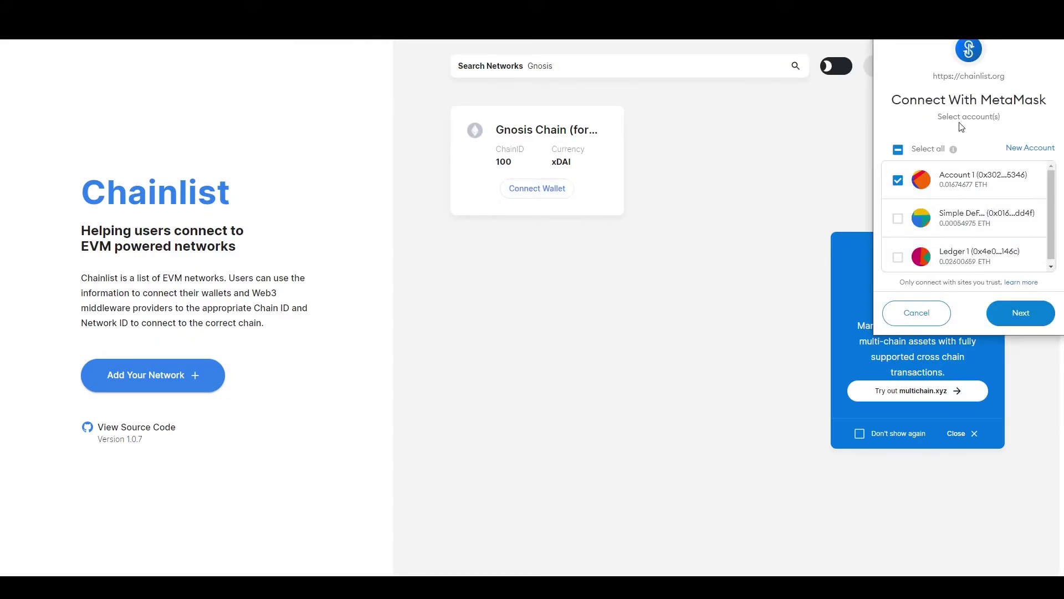
left_click(1015, 315)
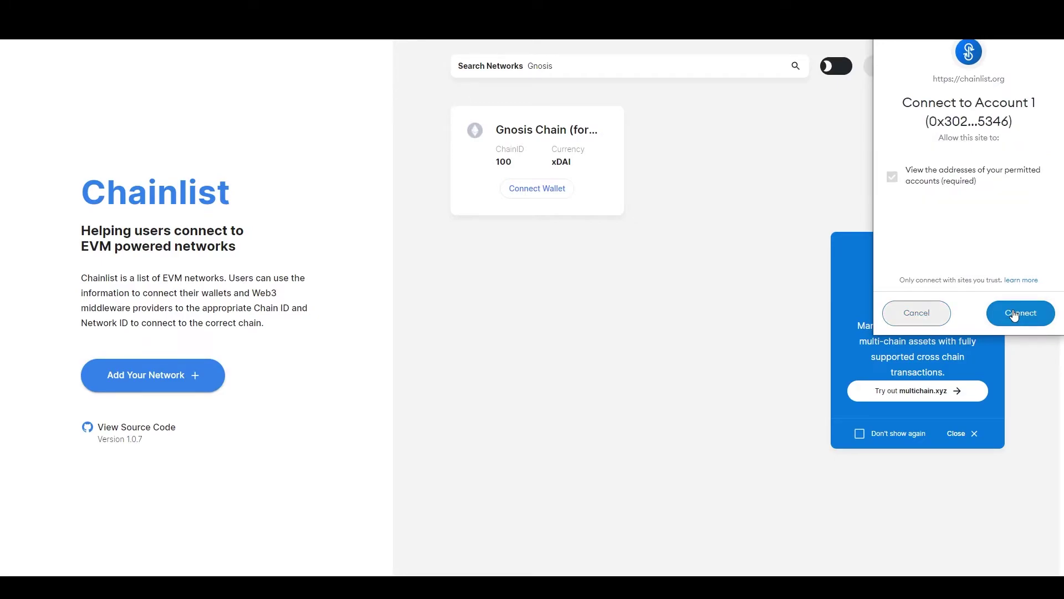
left_click(1015, 315)
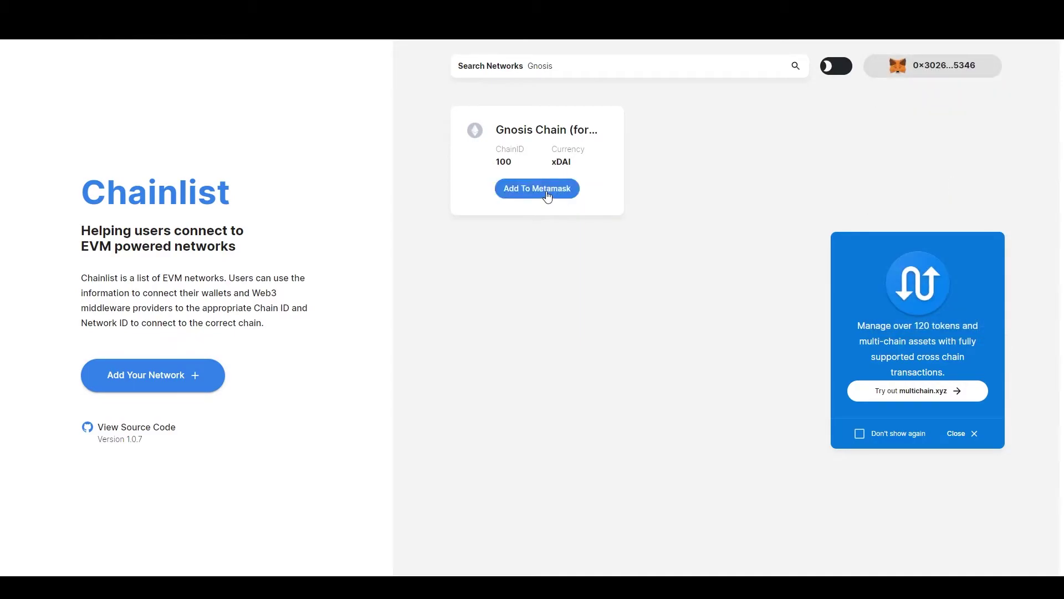
Add the Gnosis Chain network (ChainID 100) to MetaMask and switch to it
left_click(548, 197)
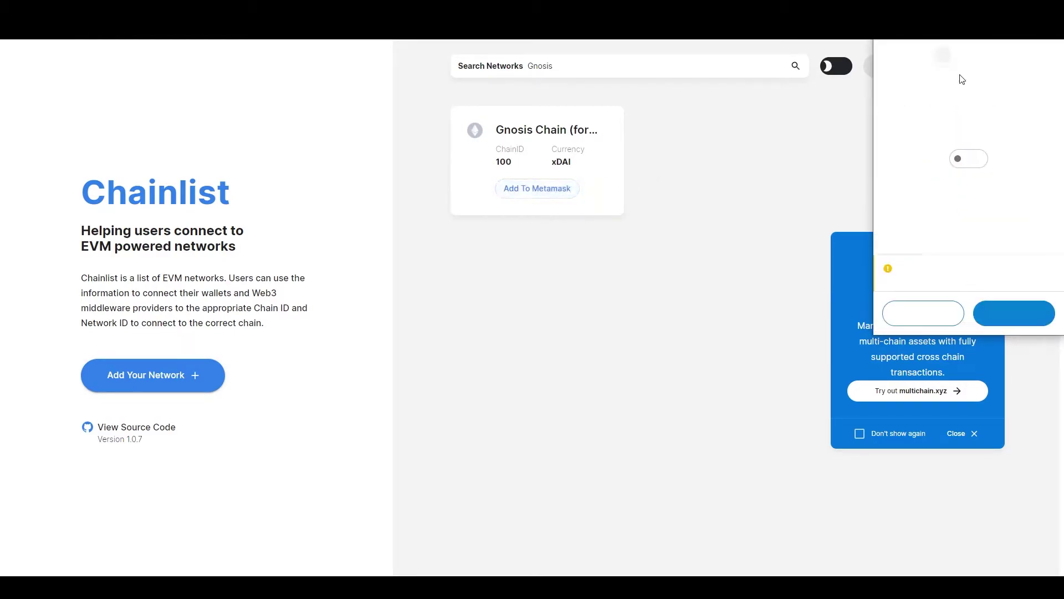
left_click(1007, 315)
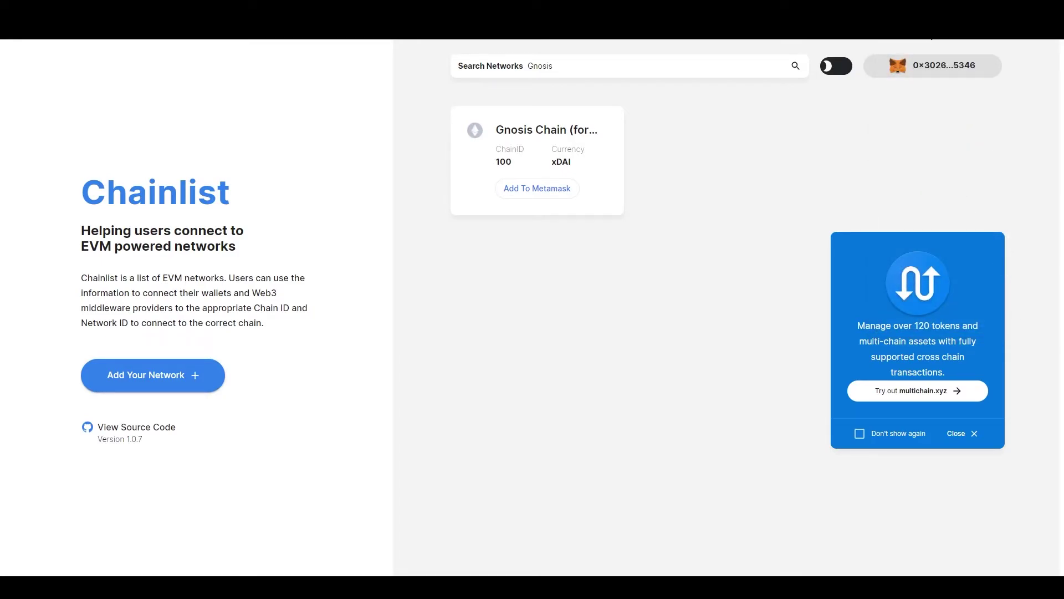
left_click(882, 60)
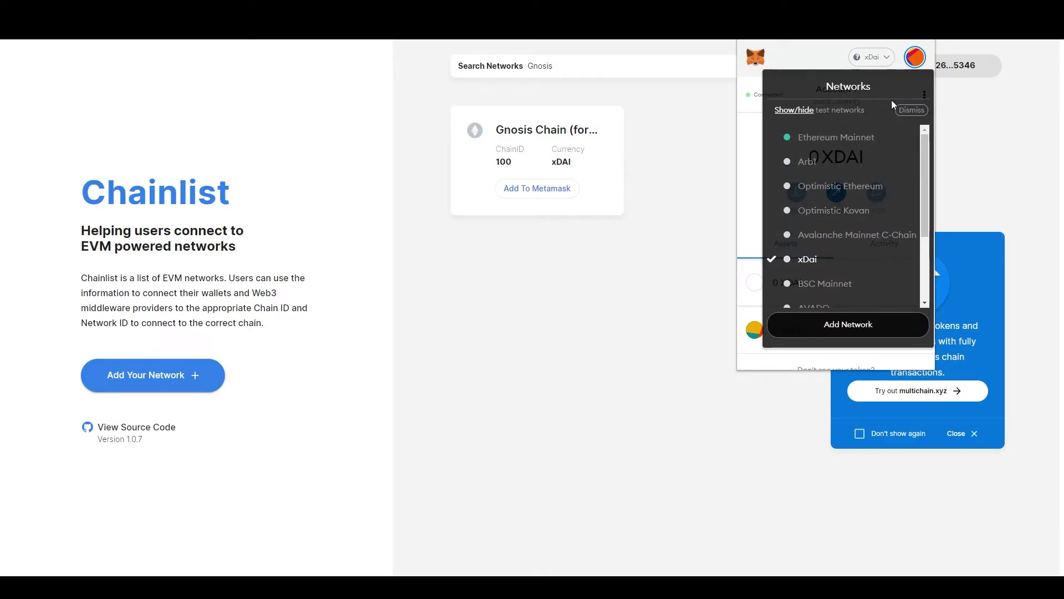
left_click(882, 57)
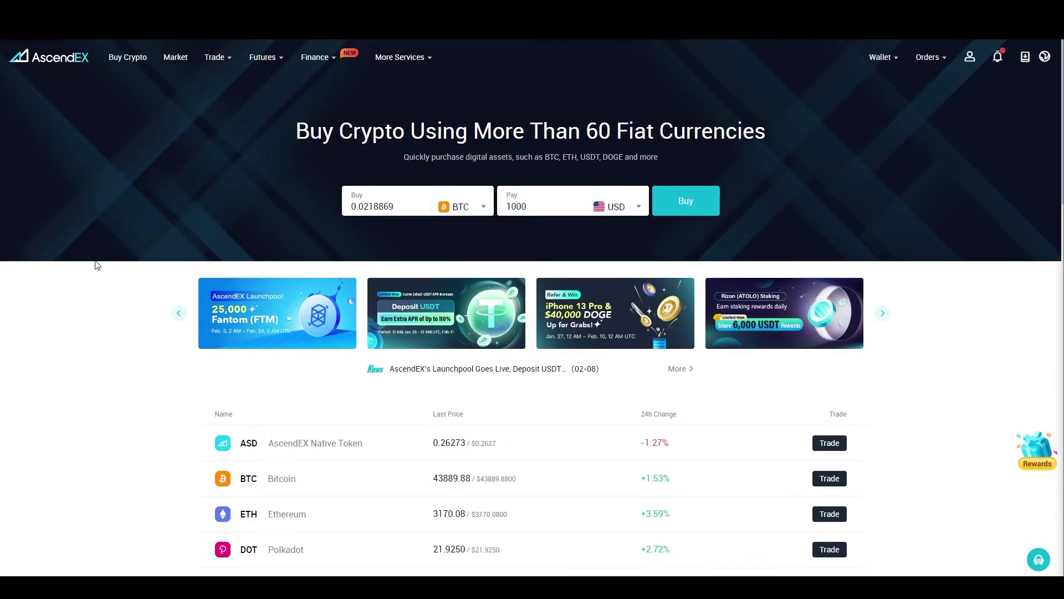
Market-buy 452.7 XDAI on the XDAI/USDT pair using about 56% of the USDT balance
left_click(166, 64)
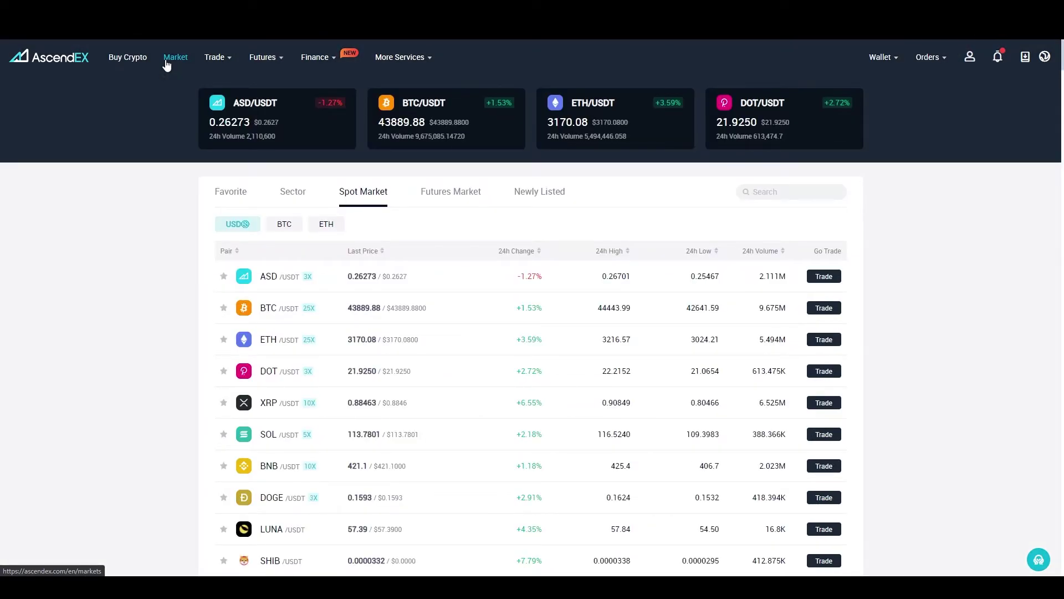
left_click(769, 193)
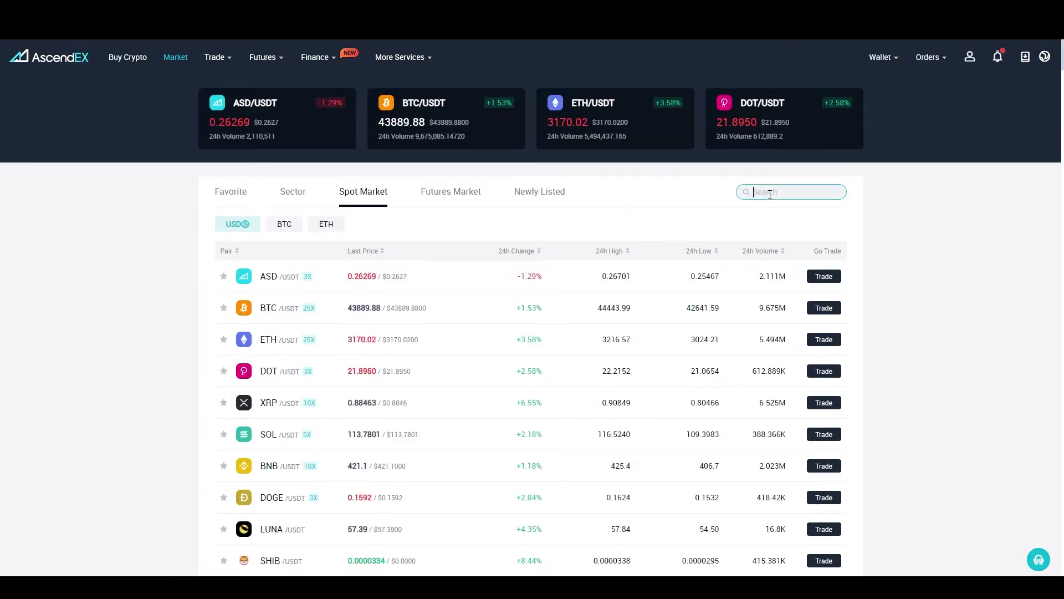
type("xDAI")
left_click(757, 214)
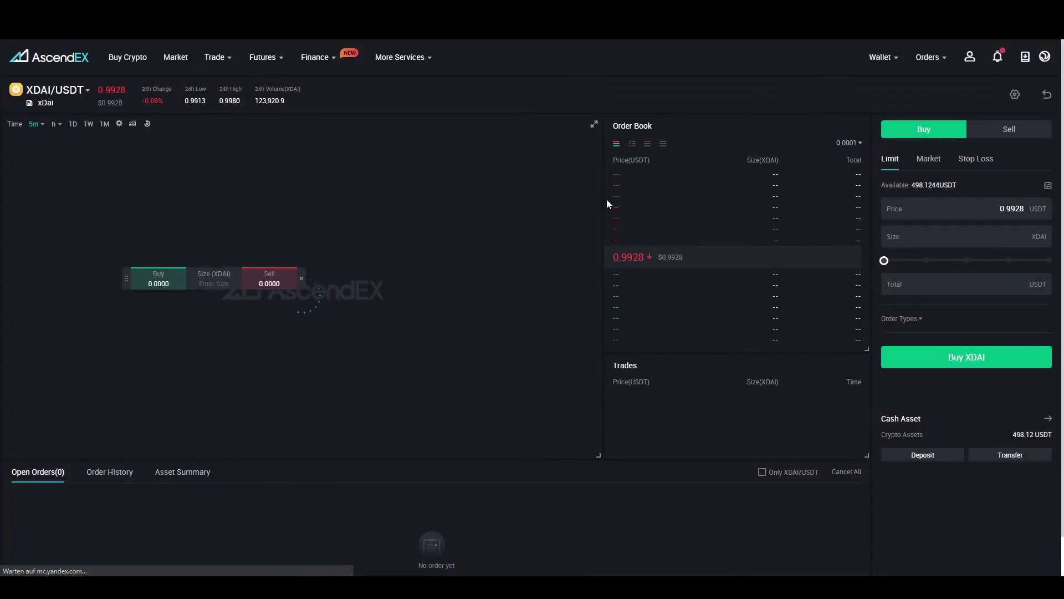
left_click(923, 161)
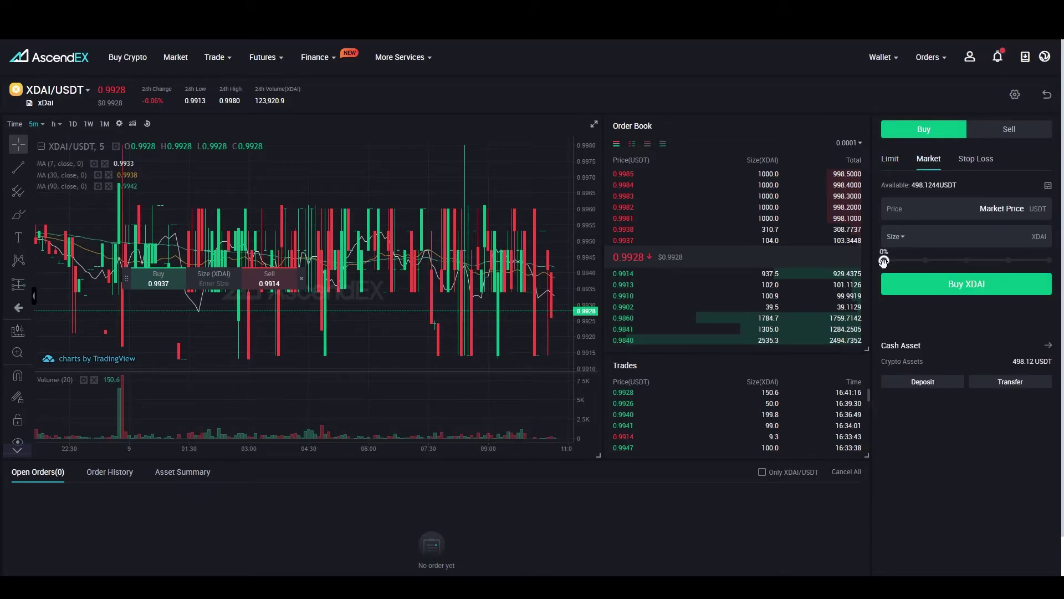
left_click_drag(885, 260, 1056, 261)
left_click(986, 292)
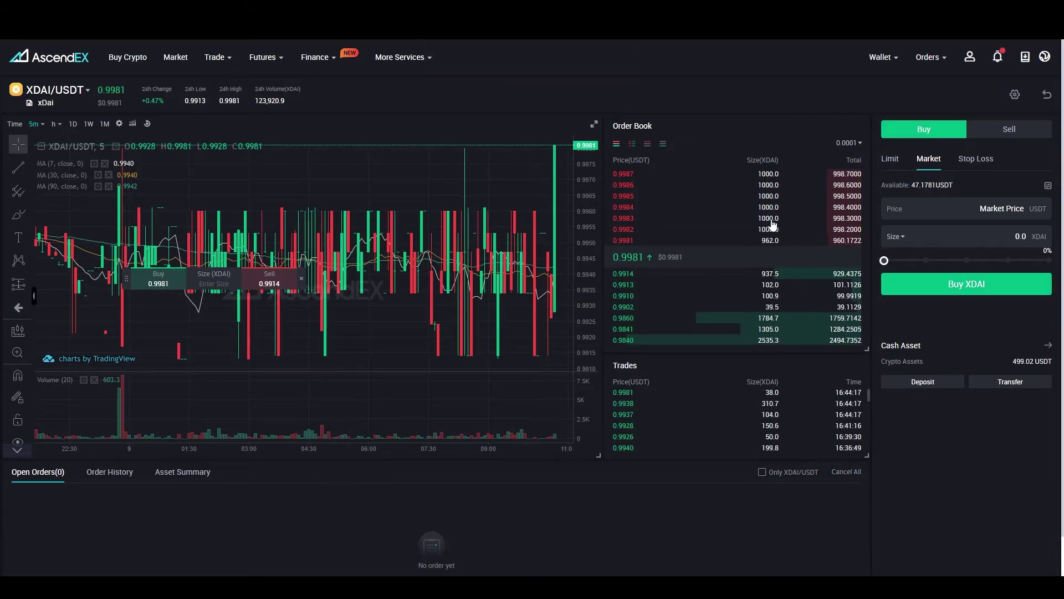
Start an XDAI withdrawal to the MetaMask address for the full available amount
mouse_move(880, 57)
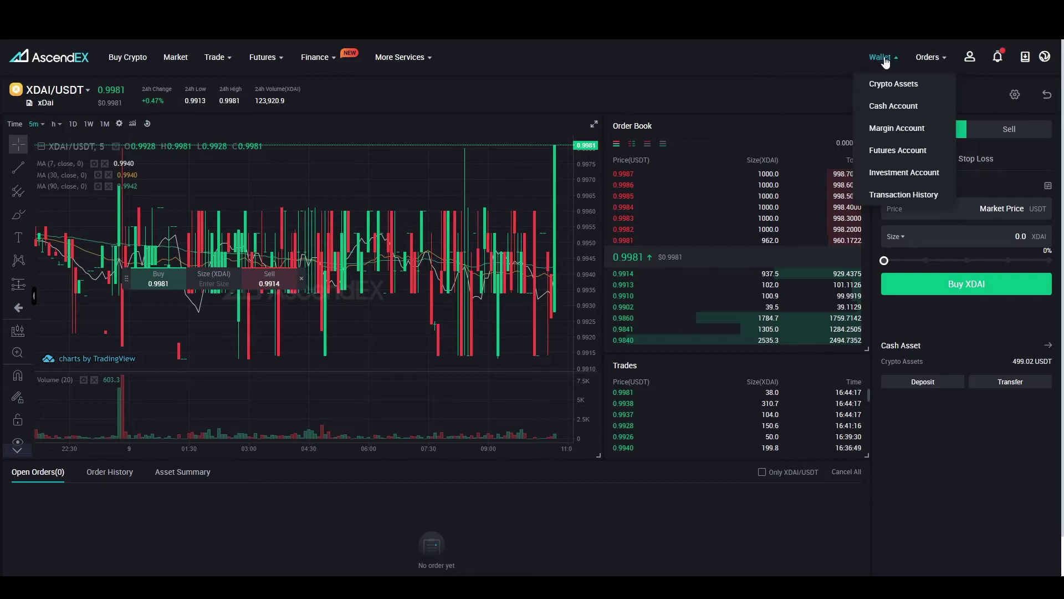
left_click(884, 91)
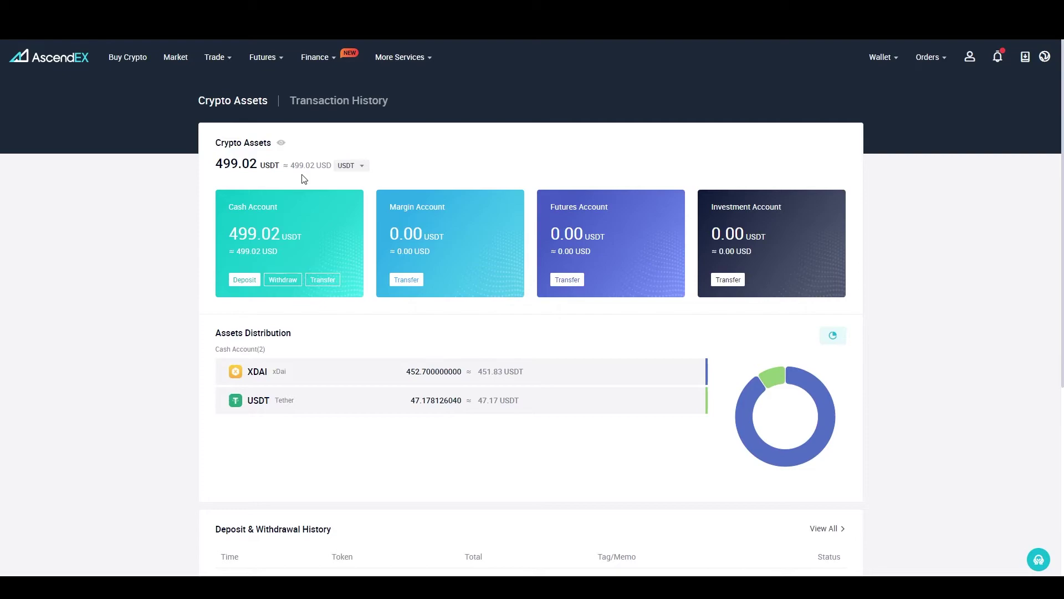
mouse_move(577, 380)
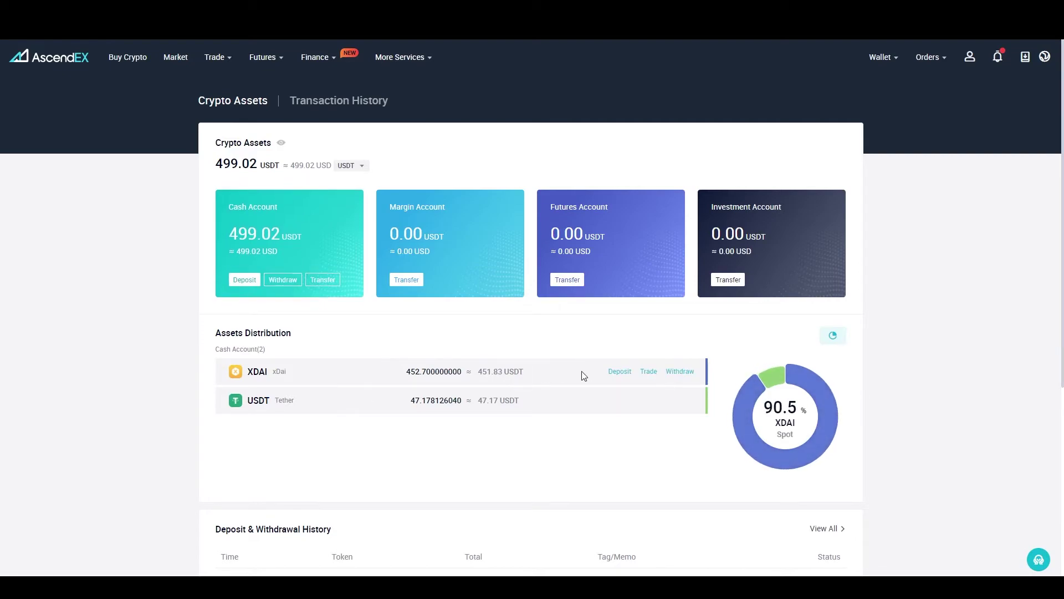
left_click(679, 372)
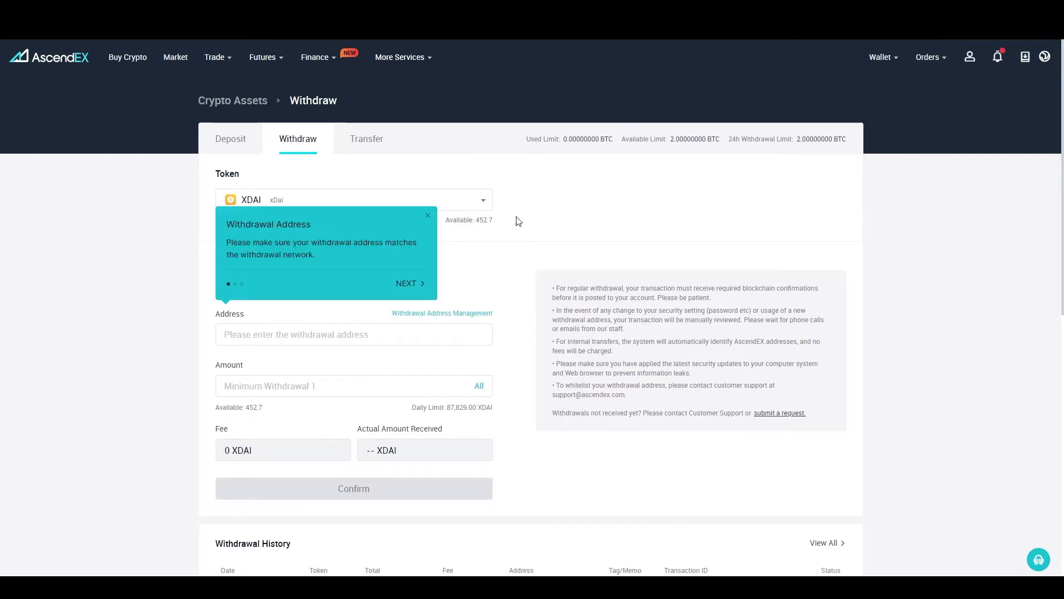
left_click(428, 216)
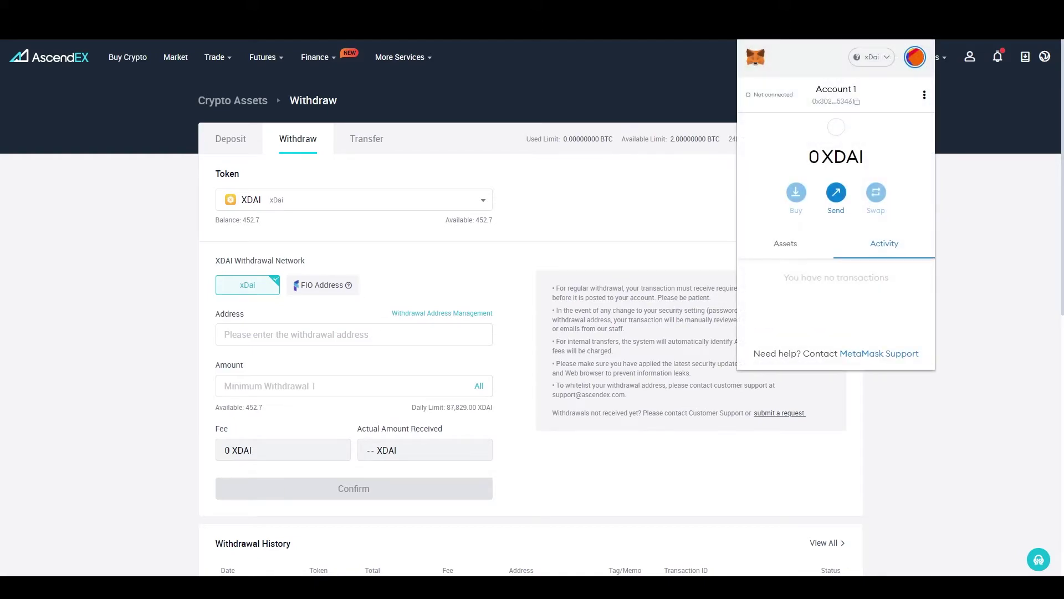
left_click(850, 102)
left_click(272, 335)
key("ctrl+v")
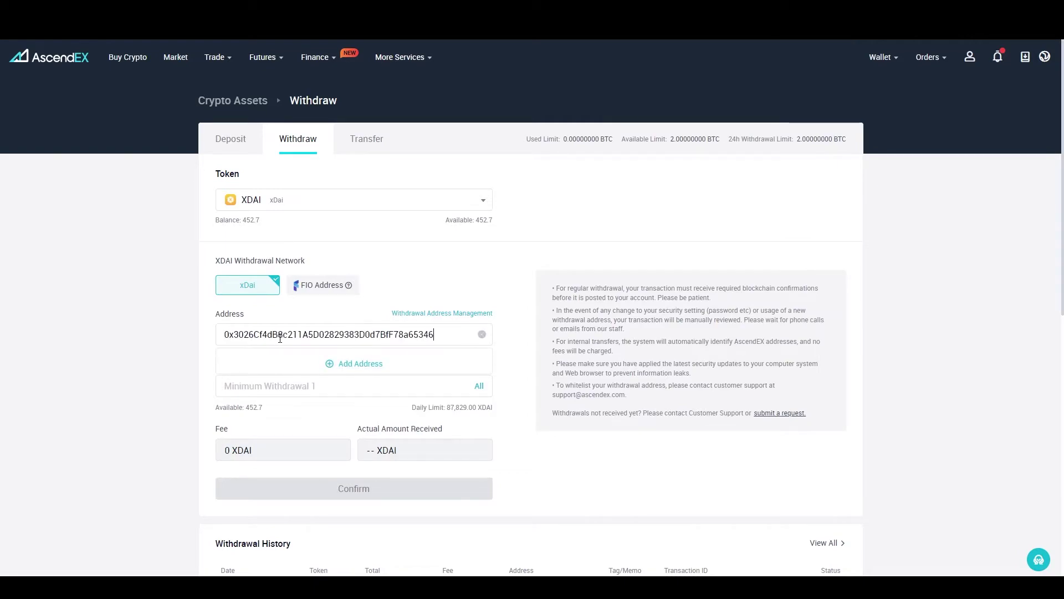
left_click(142, 348)
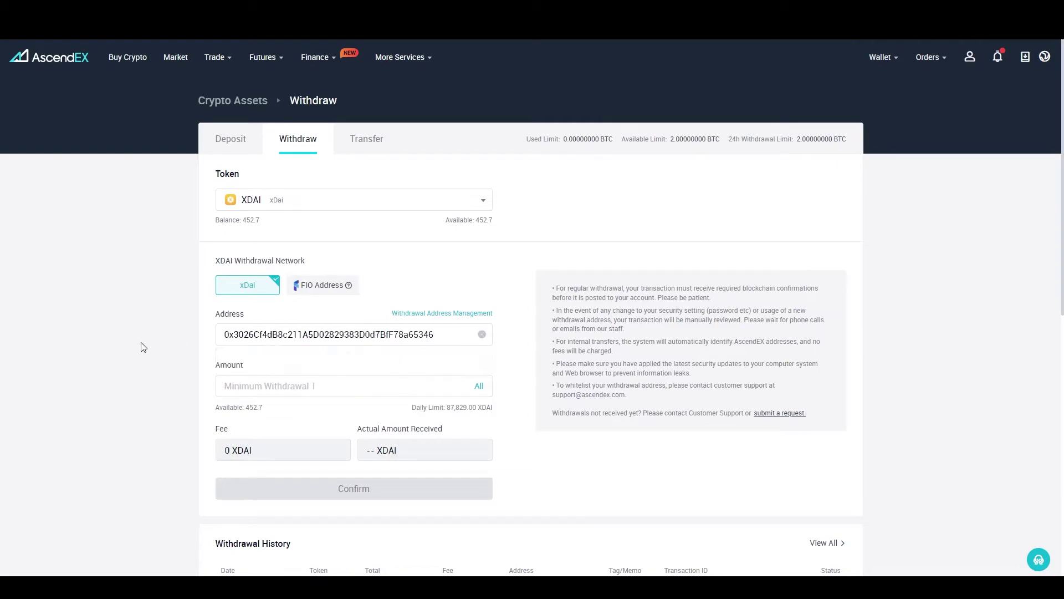
left_click(479, 387)
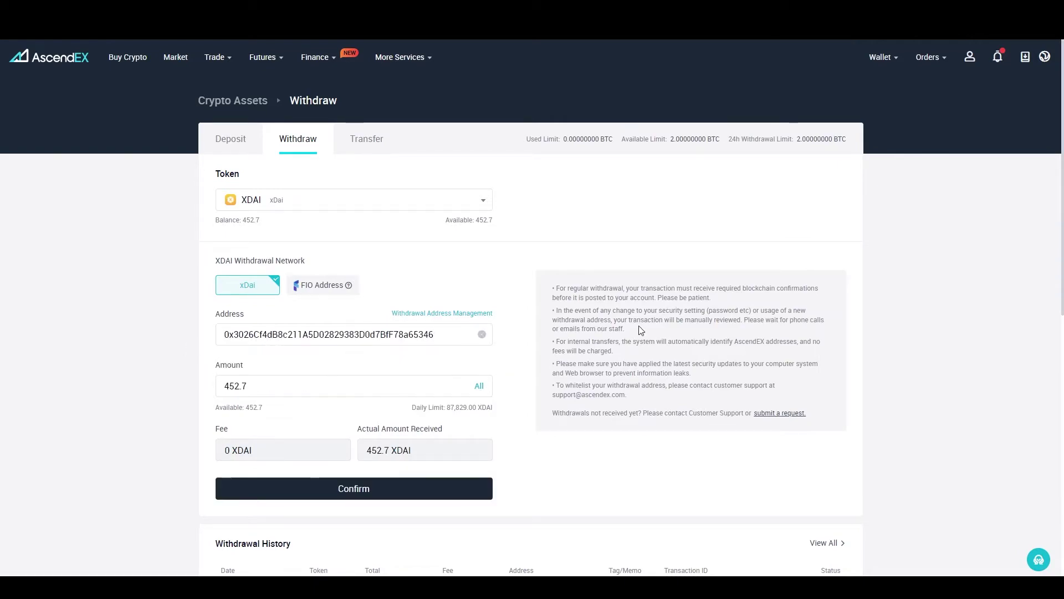
Check the XDAI balance and account in the MetaMask wallet
left_click(937, 39)
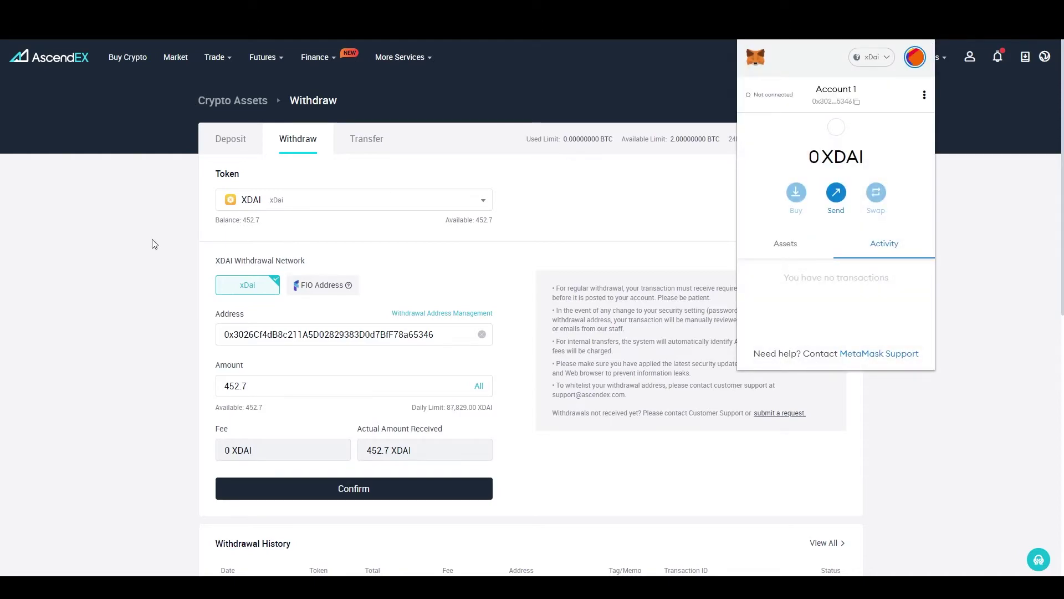
left_click(915, 61)
left_click(916, 63)
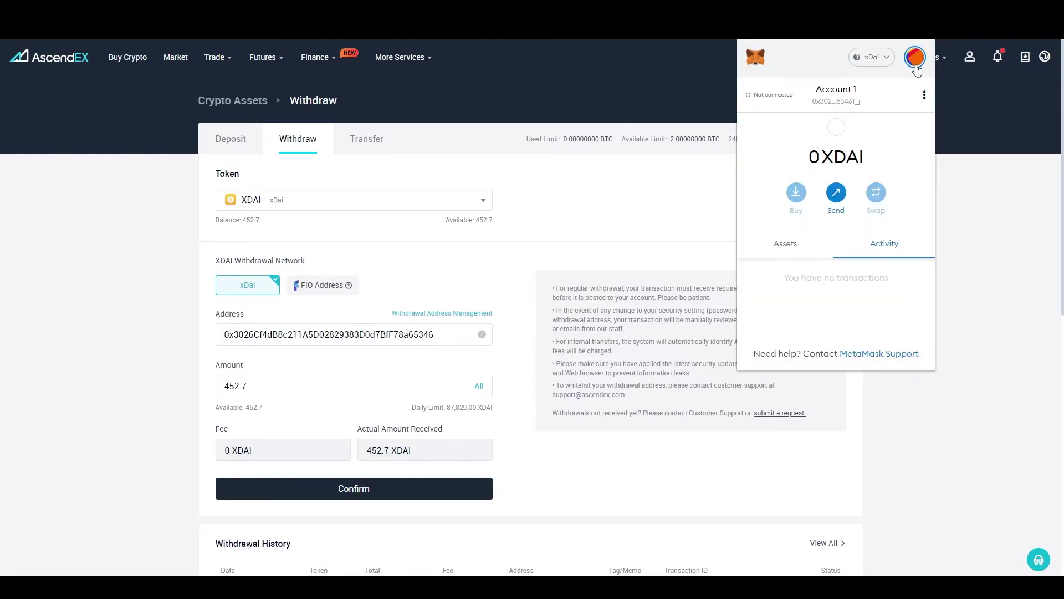
left_click(3, 310)
scroll(209, 311, "down", 2)
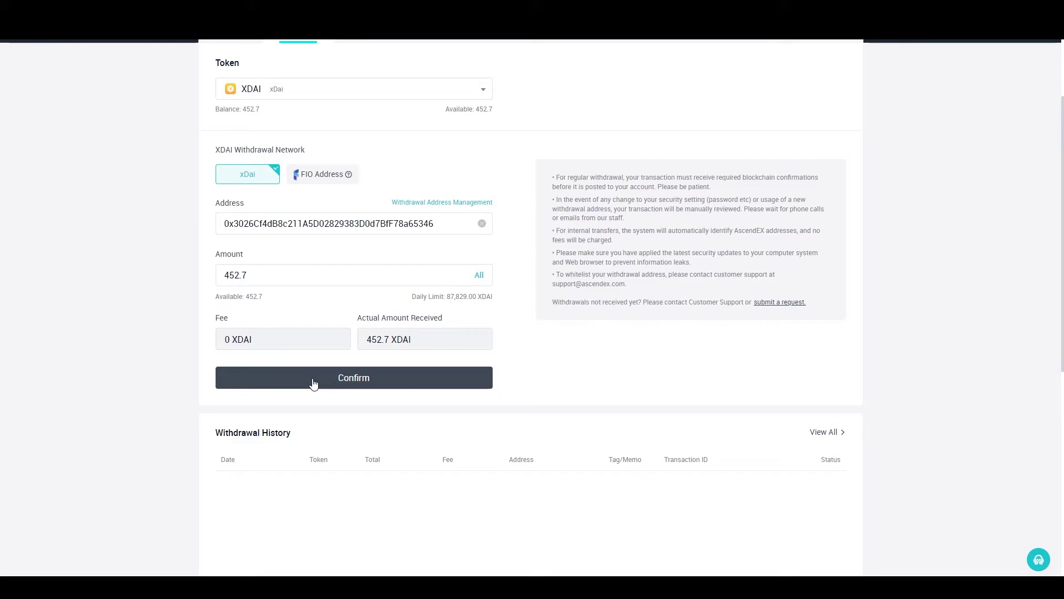
Submit the 452.7 XDAI withdrawal and verify it with phone and e-mail codes
left_click(312, 379)
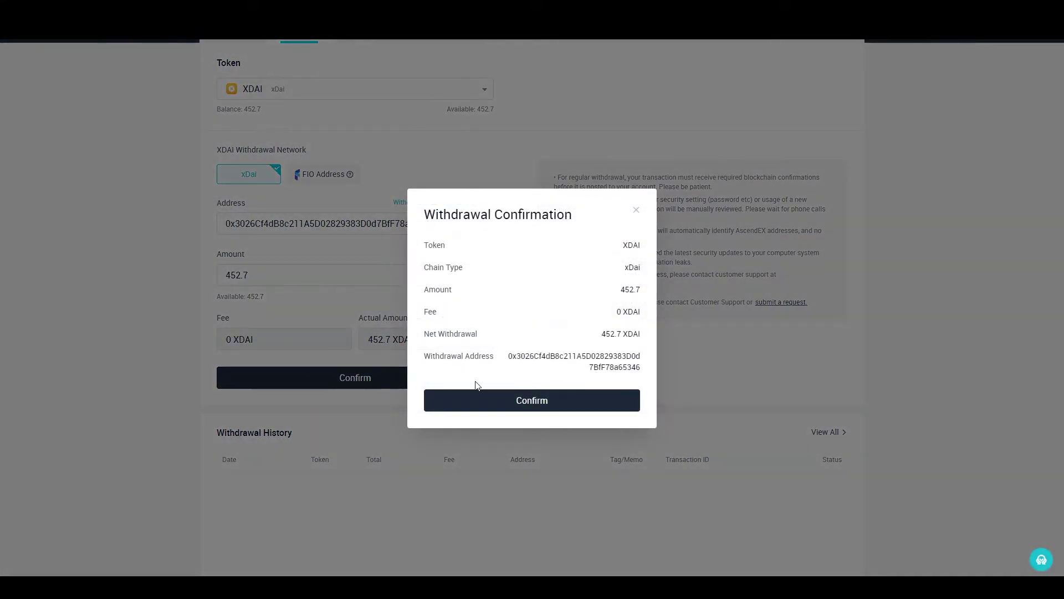
left_click(593, 399)
left_click(612, 261)
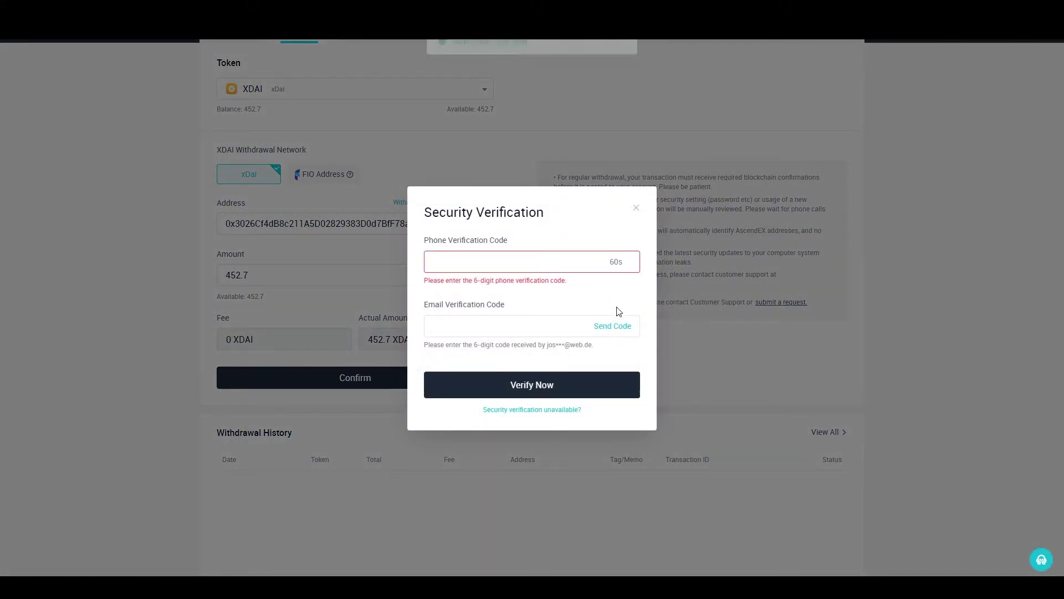
left_click(613, 326)
left_click(471, 257)
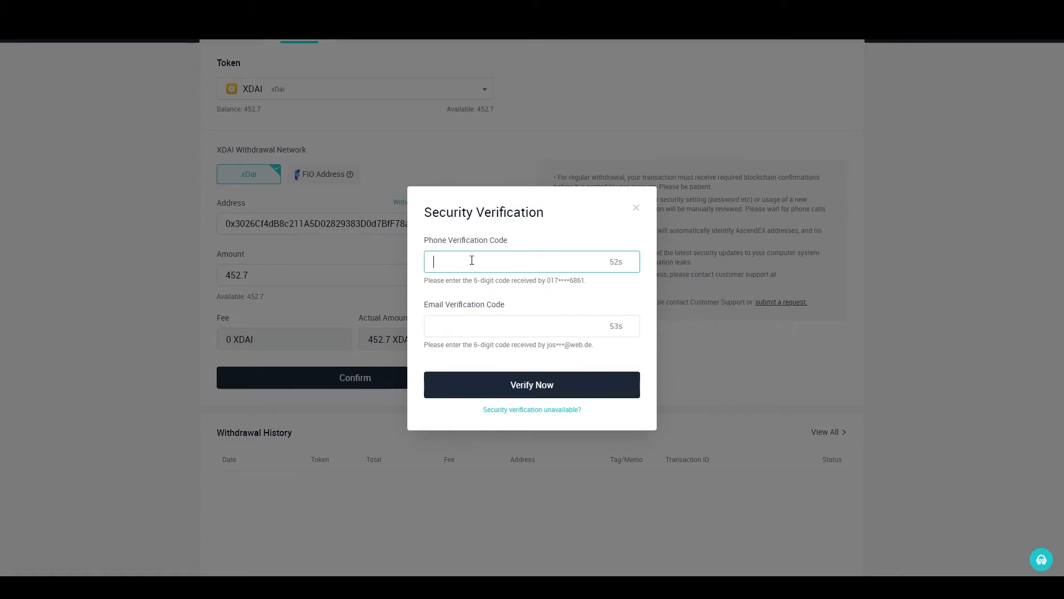
left_click(461, 329)
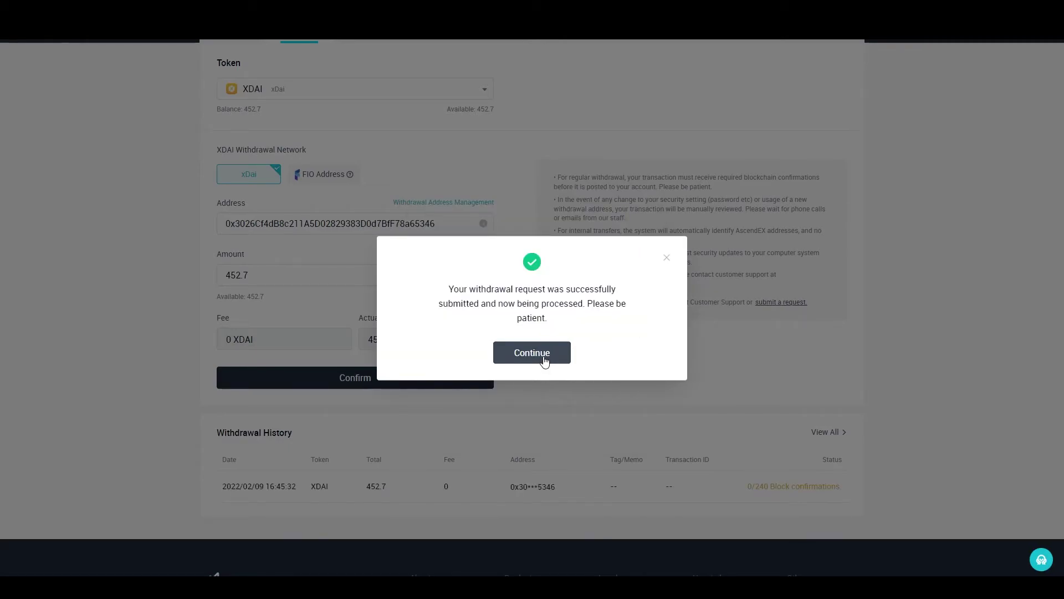
left_click(544, 357)
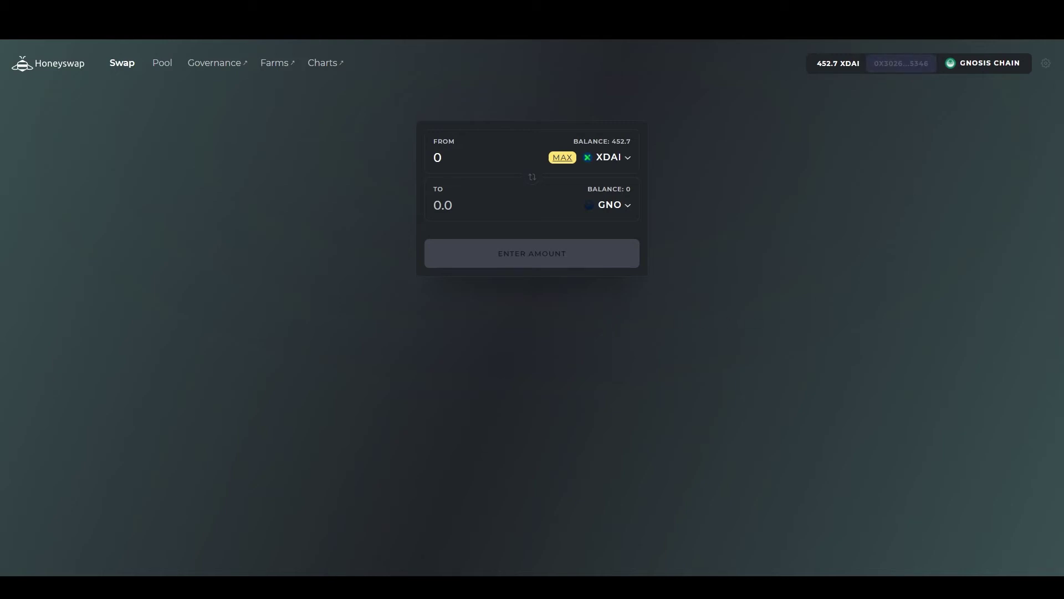
Swap 351.371 XDAI for 1 GNO on Honeyswap and approve the transaction in MetaMask
key("alt+shift+m")
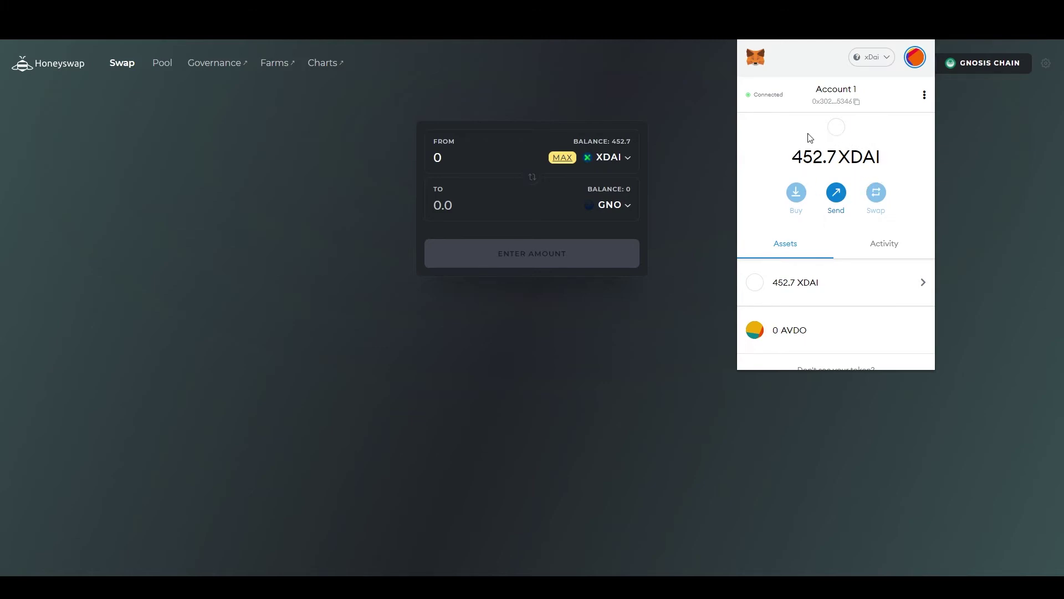
left_click(708, 189)
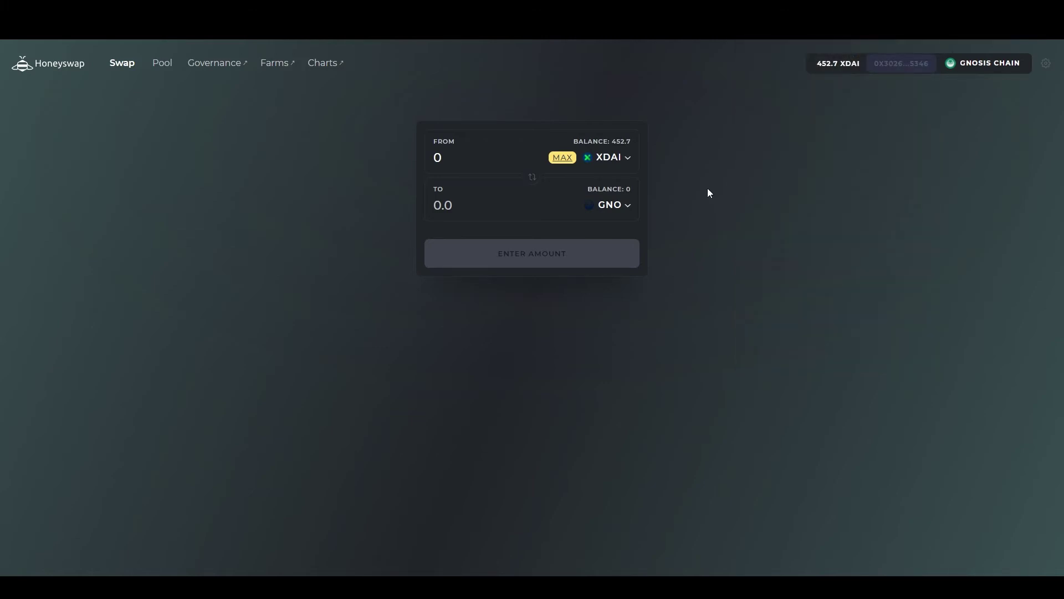
left_click(486, 209)
type("1")
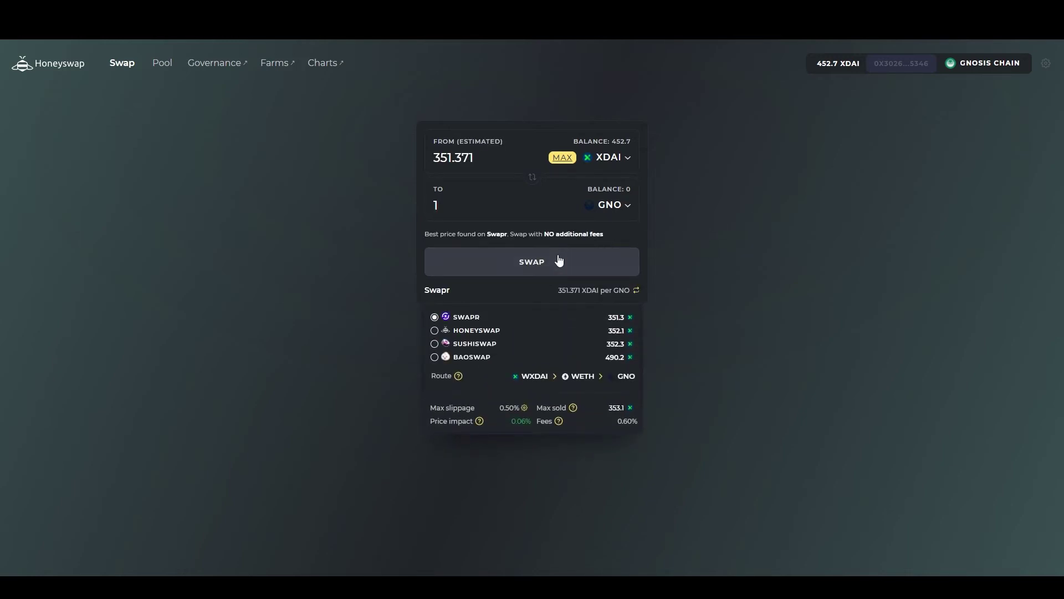
left_click(560, 263)
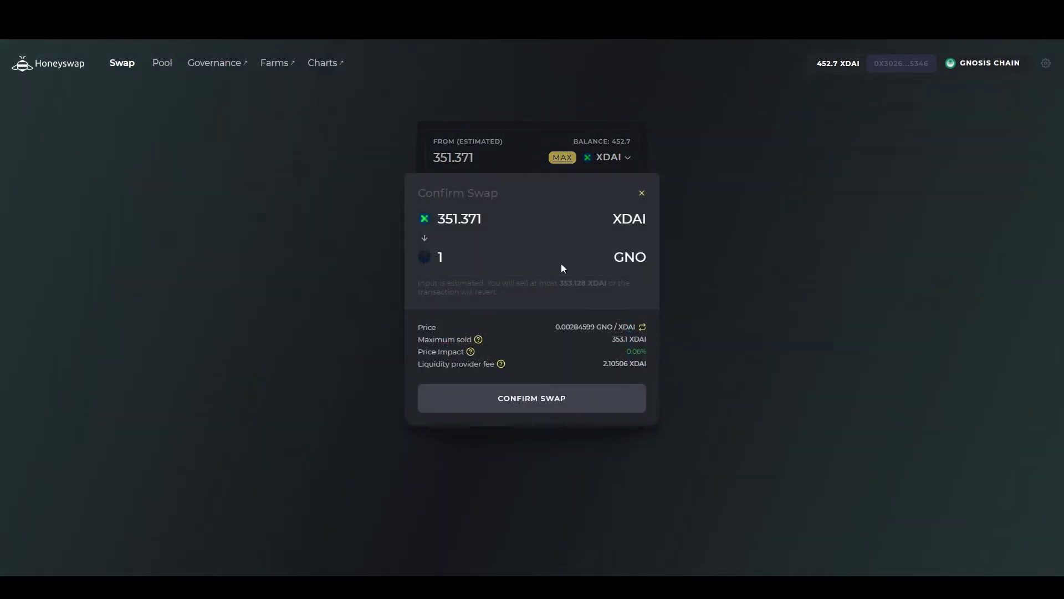
left_click(584, 403)
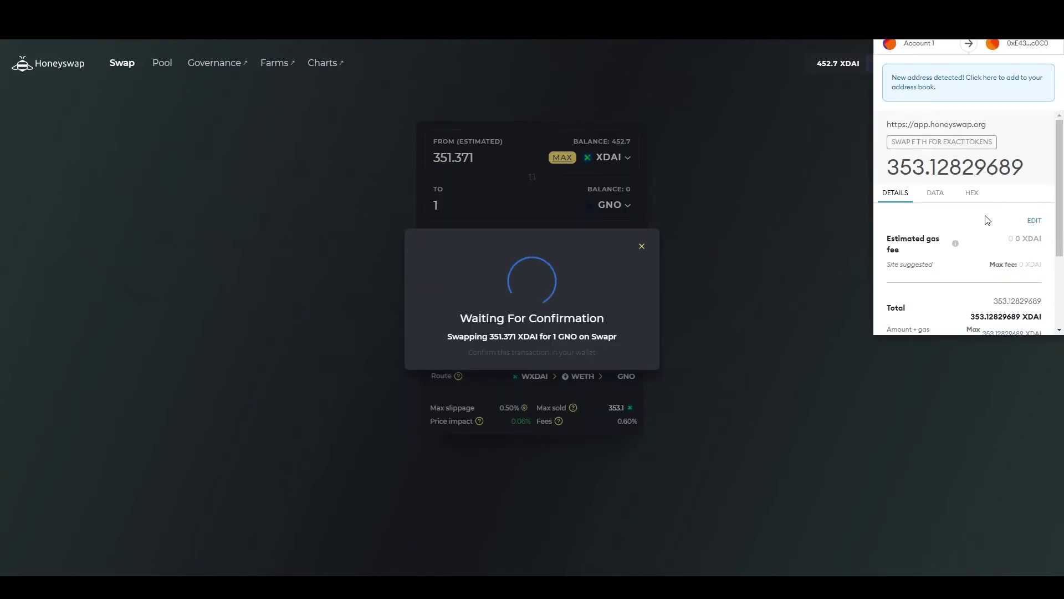
scroll(986, 213, "down", 3)
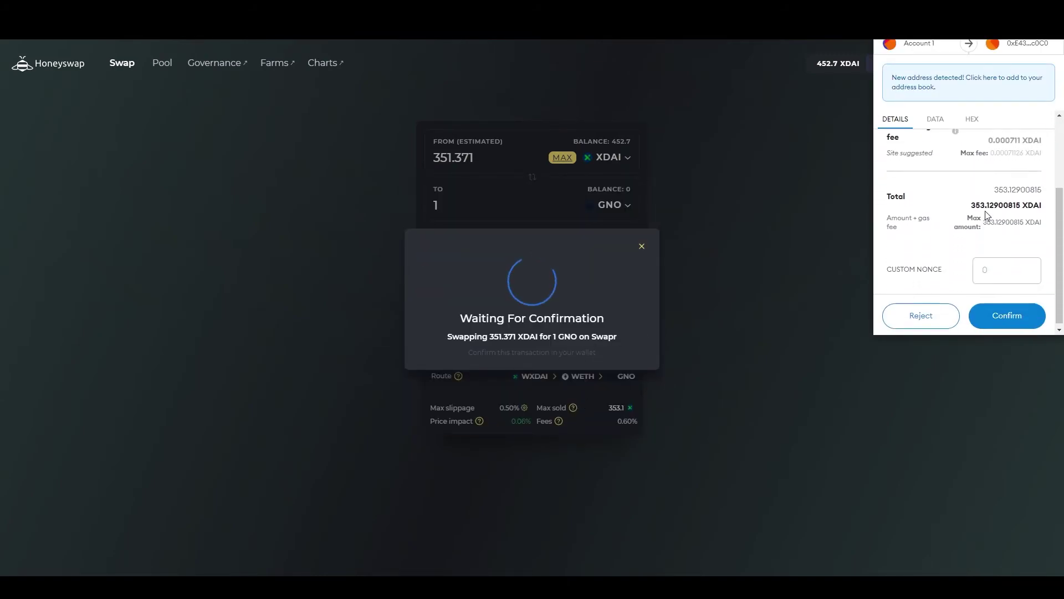
left_click(1028, 317)
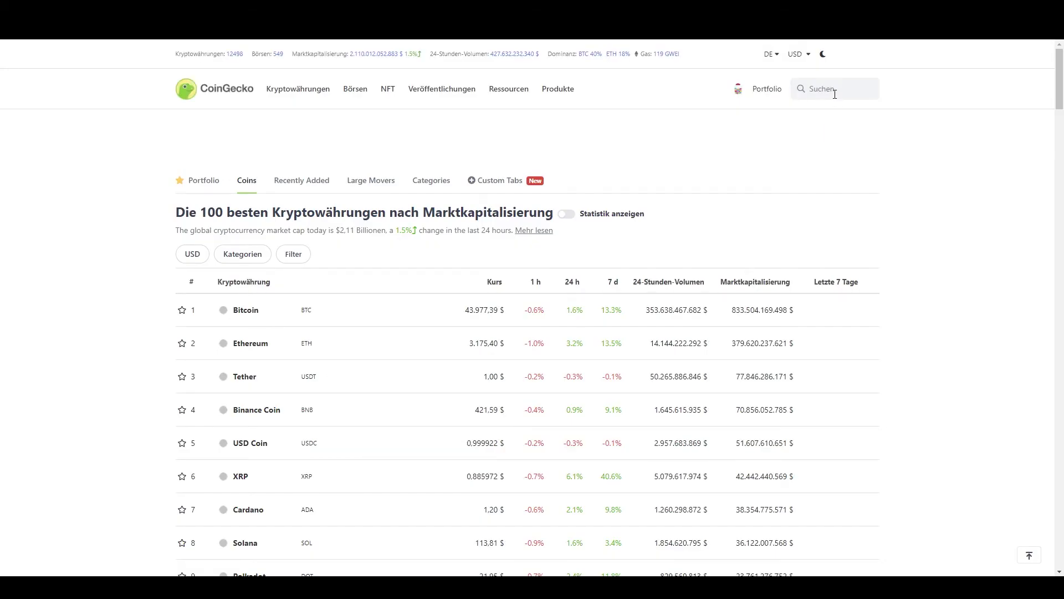
Import the xDAI Gnosis (GNO) token from CoinGecko into MetaMask and confirm the 1 GNO balance
left_click(835, 92)
type("Gnosis")
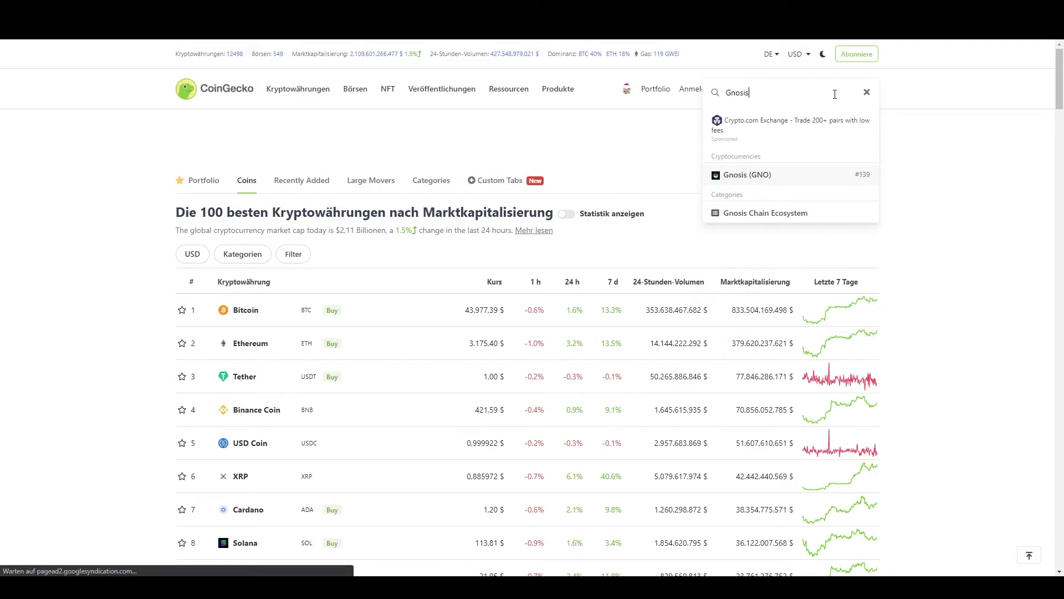
left_click(788, 187)
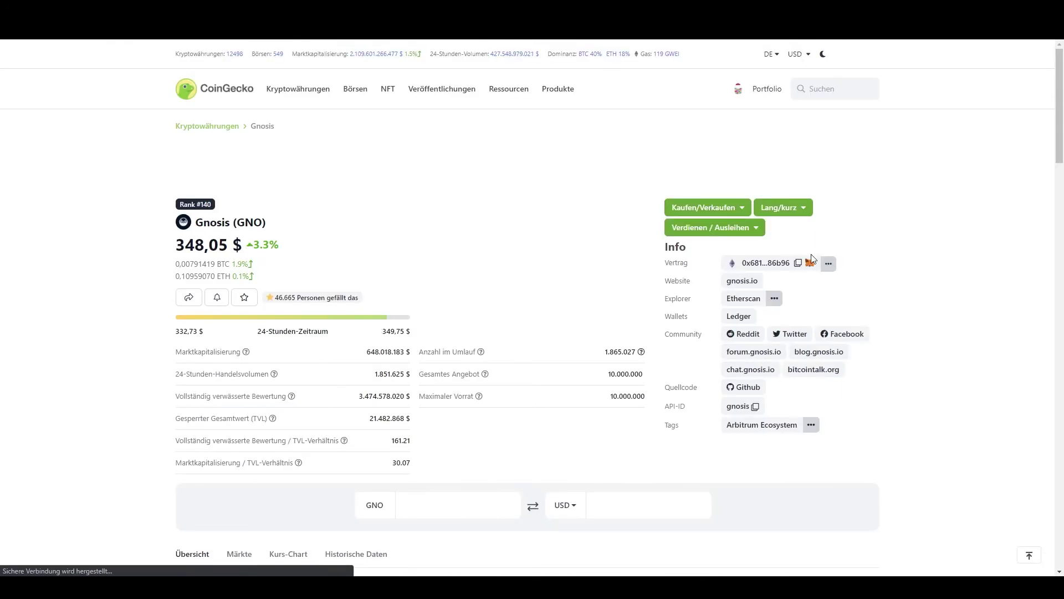
left_click(833, 267)
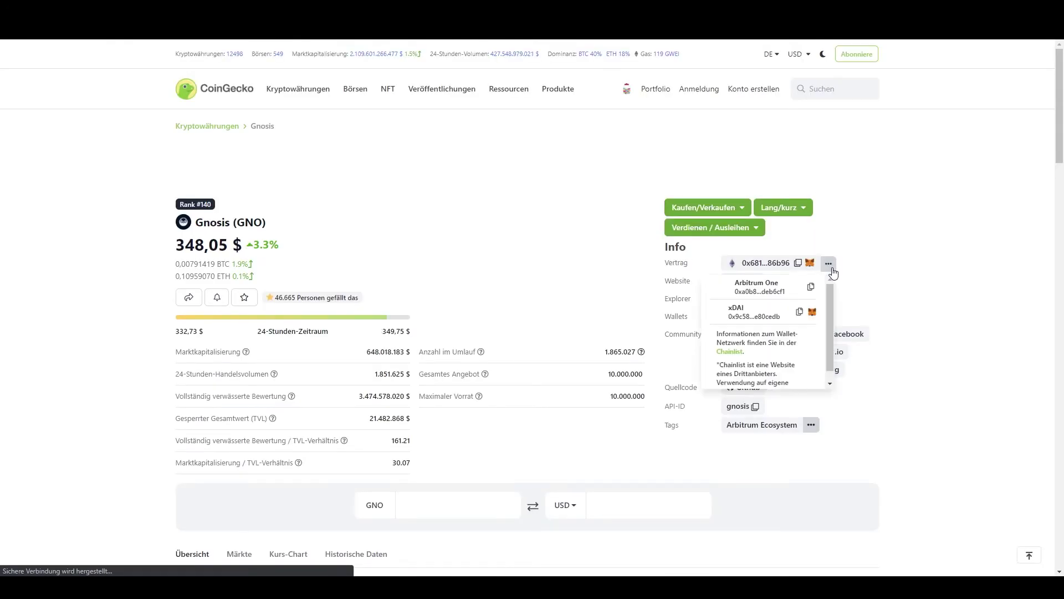
left_click(813, 313)
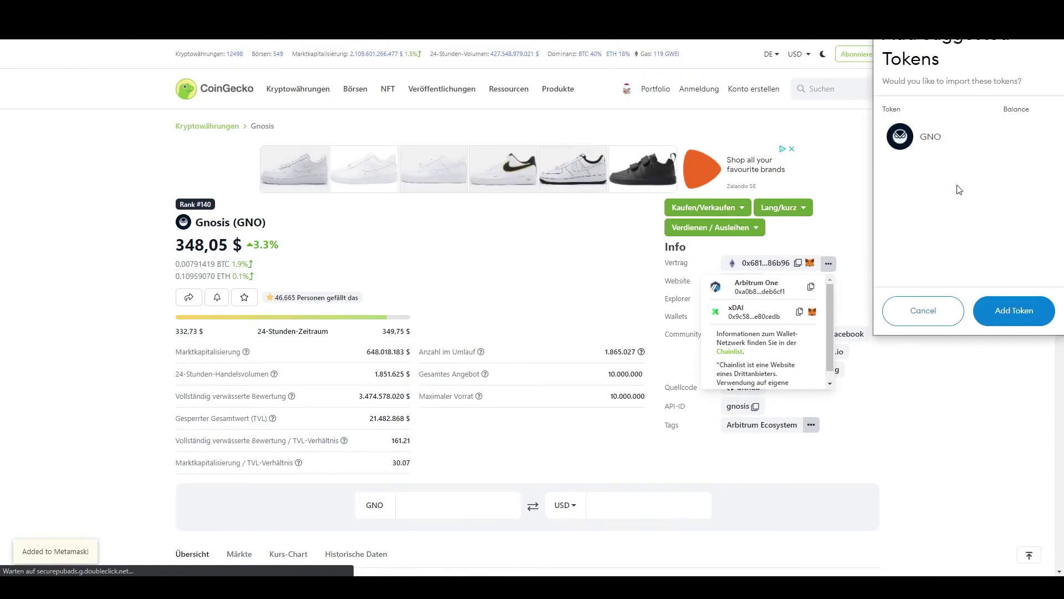
left_click(1013, 311)
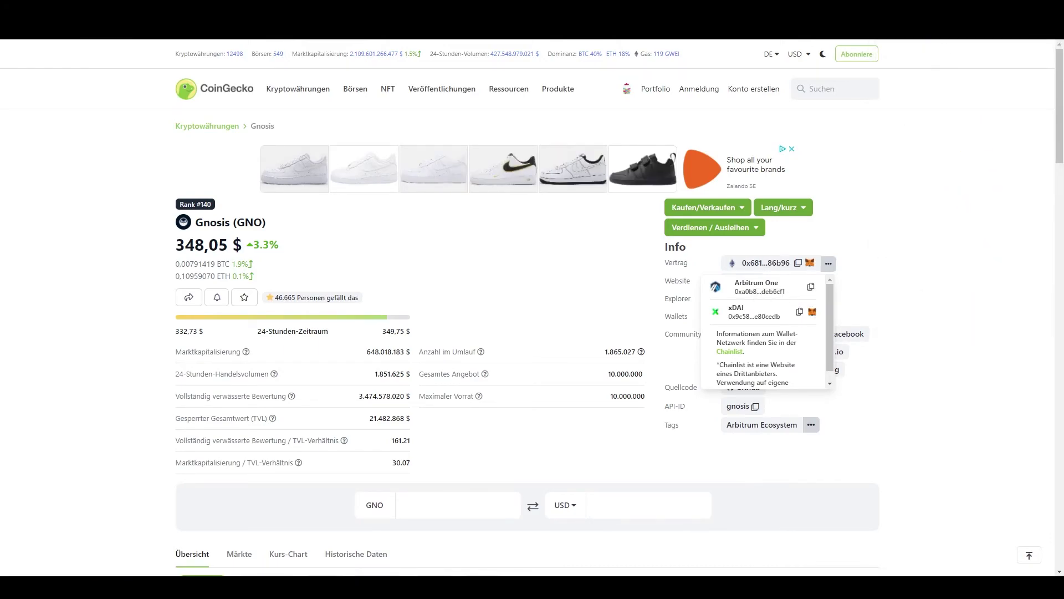
left_click(940, 54)
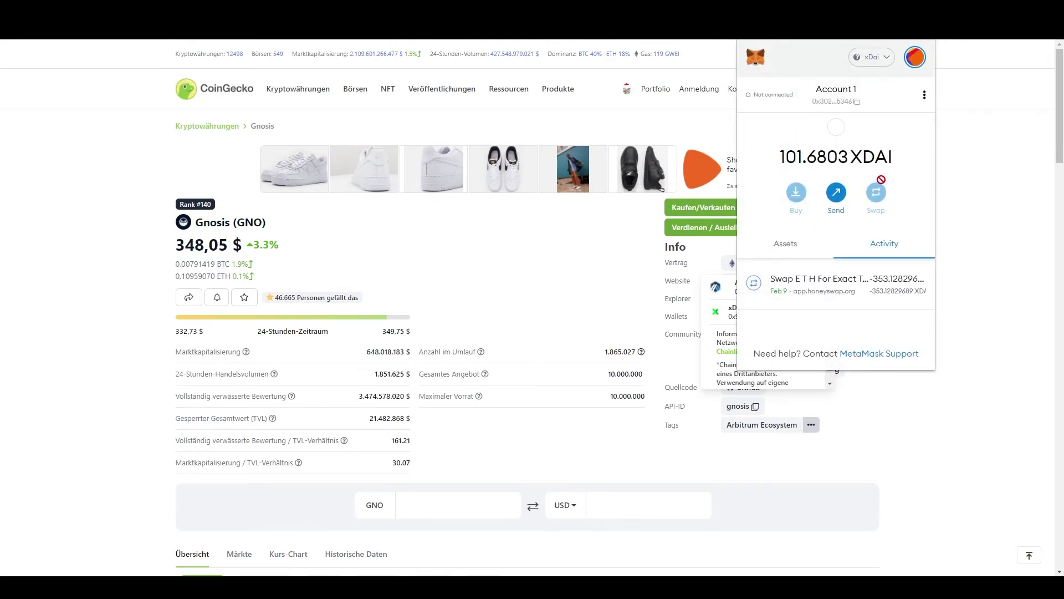
scroll(848, 239, "down", 2)
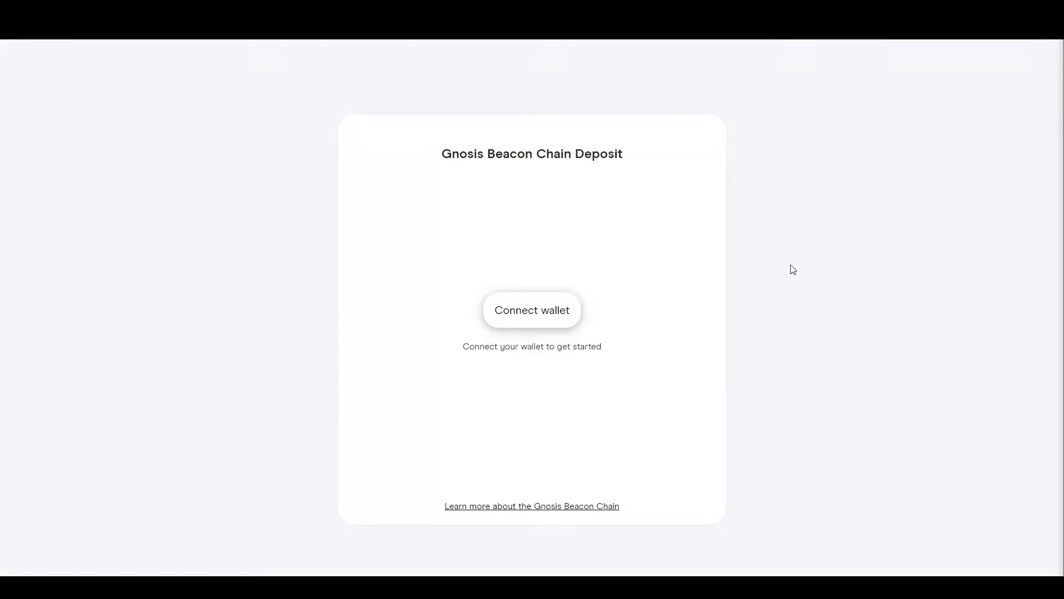
Connect MetaMask Account 1 to the Gnosis Beacon Chain Deposit site
left_click(518, 318)
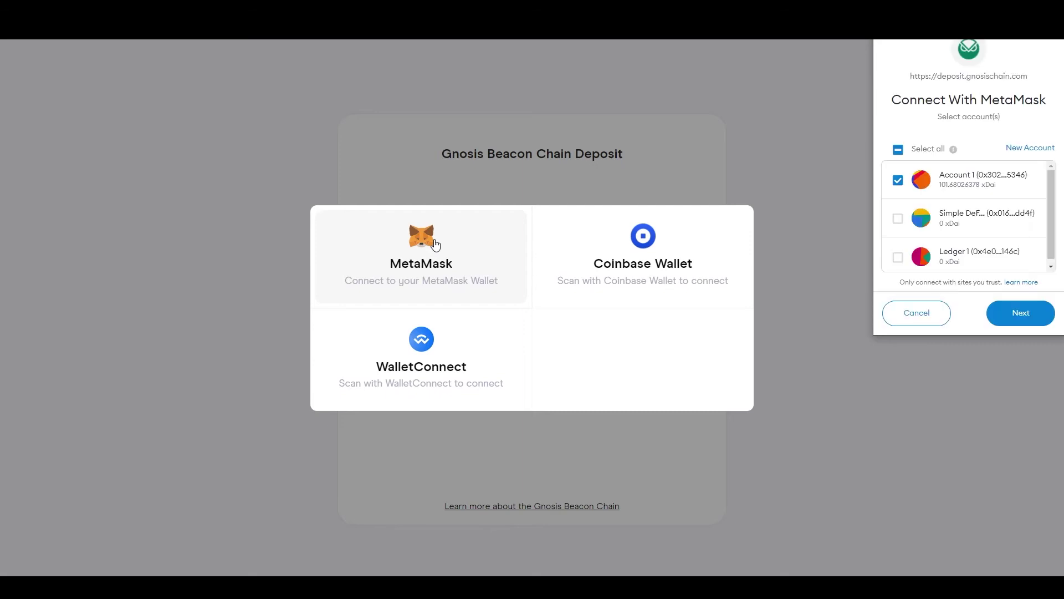
left_click(1023, 308)
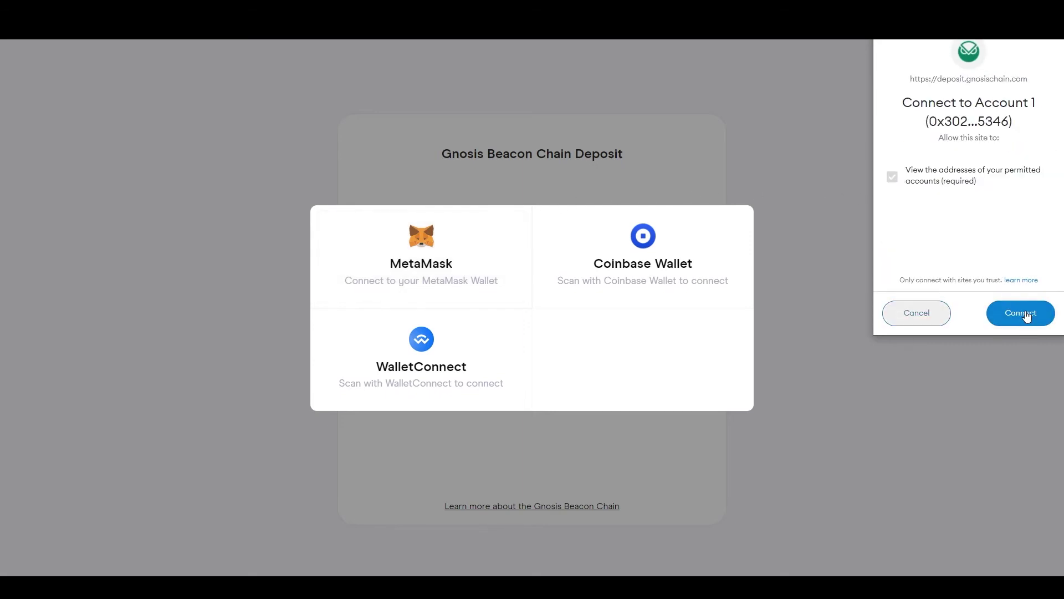
left_click(1023, 314)
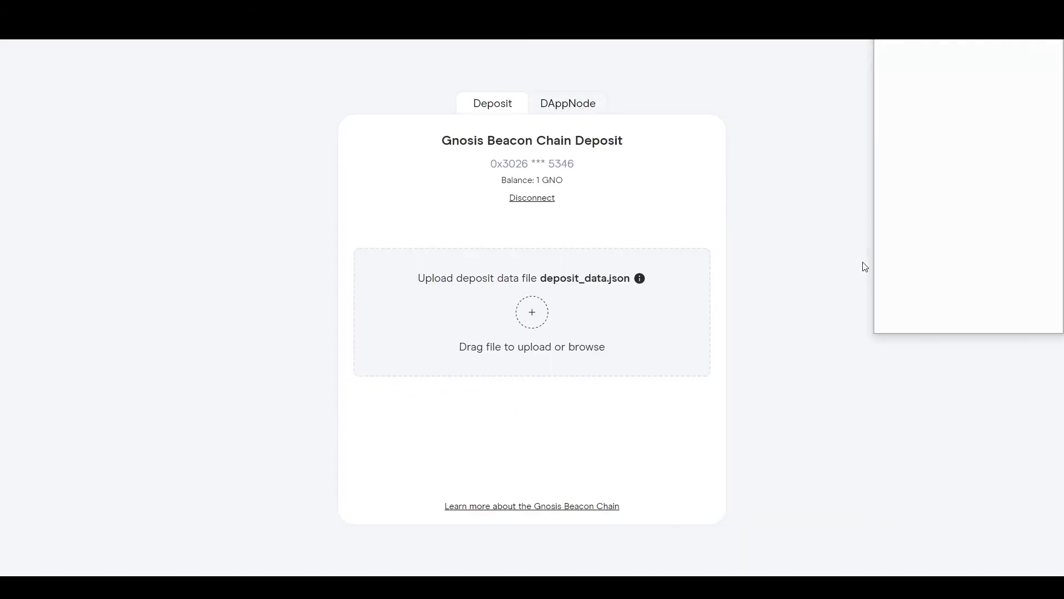
Upload deposit_data-1644416711.json, accept the risk warnings, and approve the 1 GNO deposit in MetaMask
left_click(533, 317)
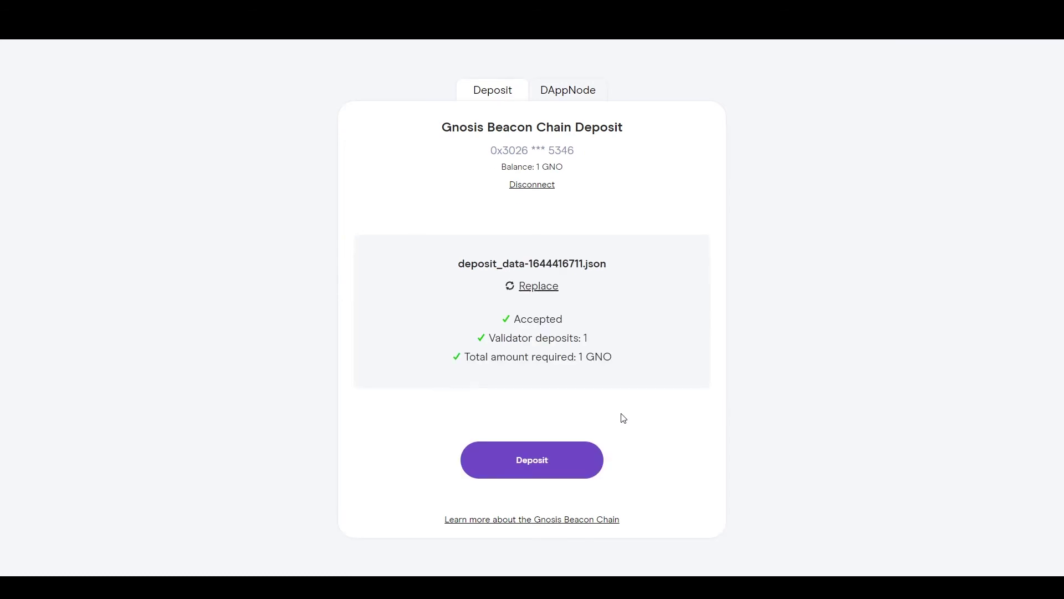
left_click(555, 462)
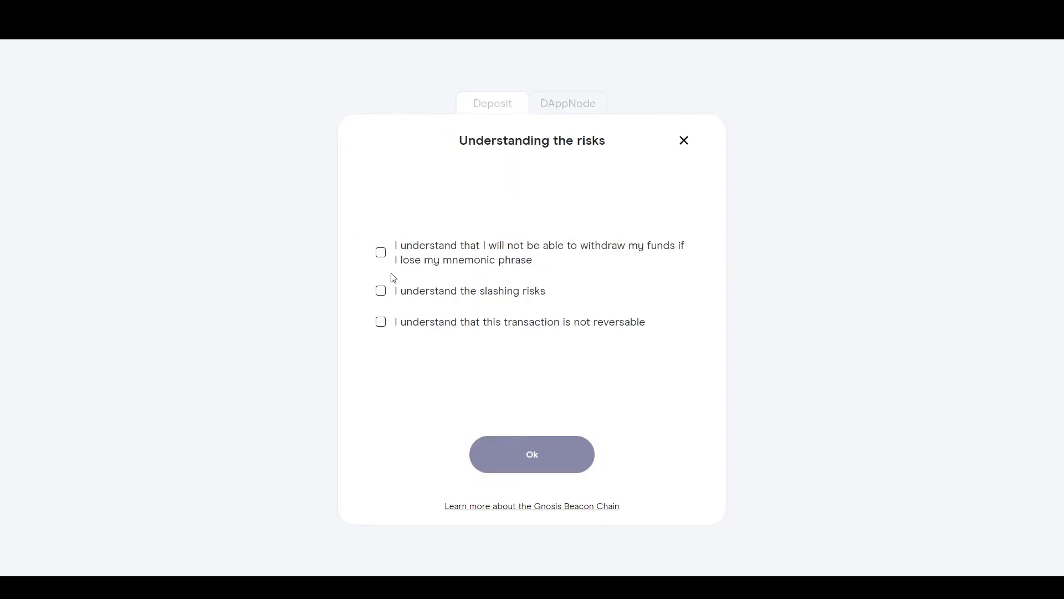
left_click(381, 253)
left_click(553, 463)
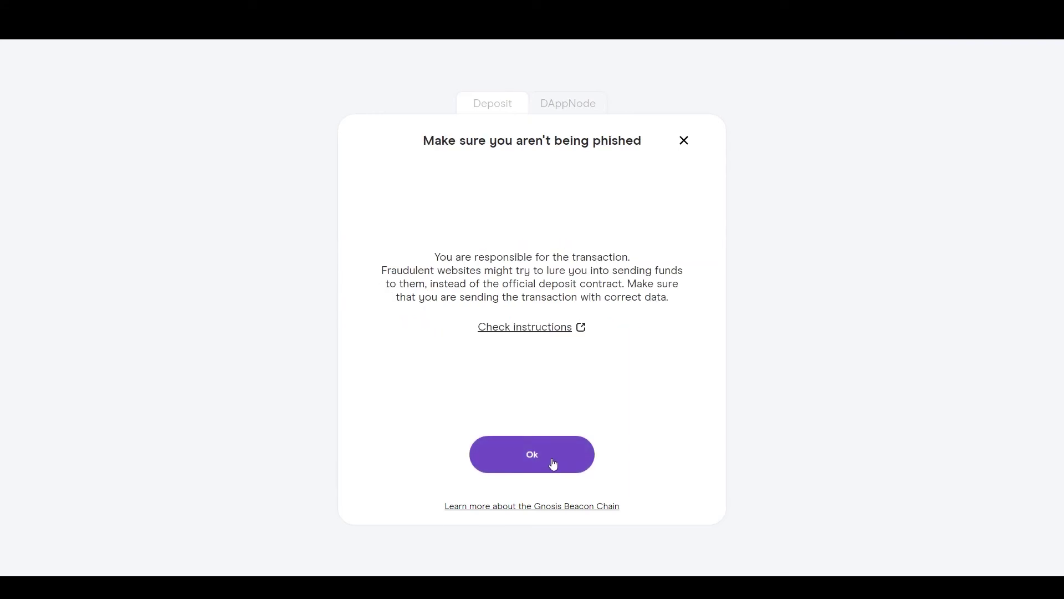
left_click(553, 463)
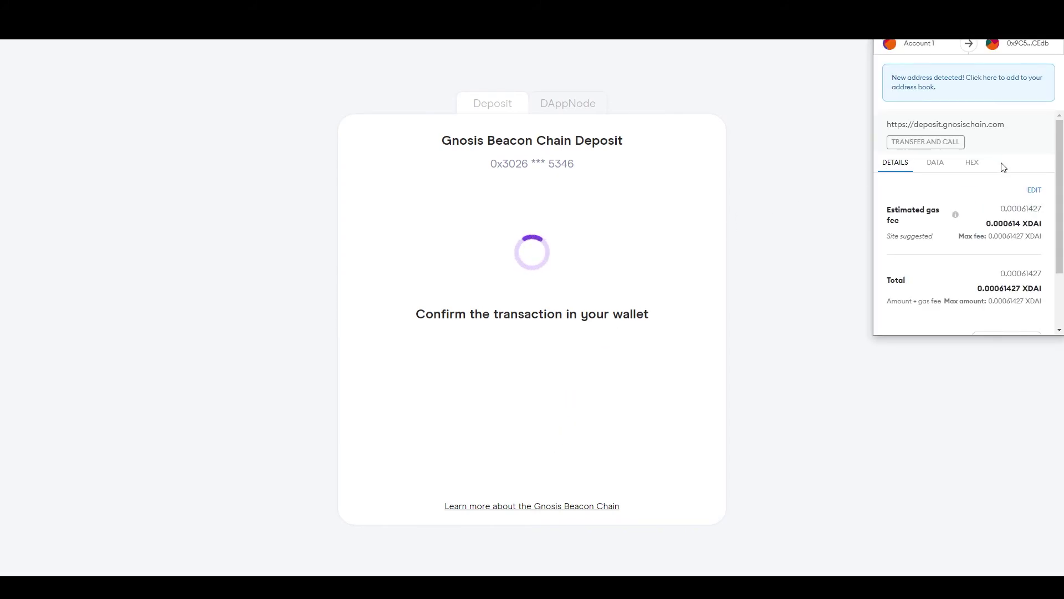
scroll(1001, 167, "down", 2)
left_click(1026, 315)
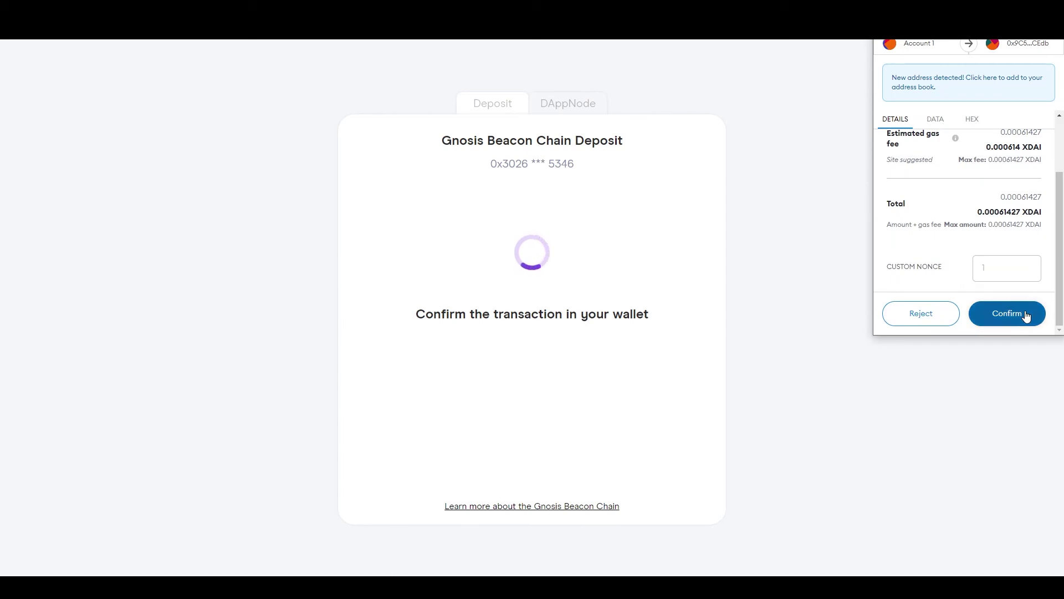